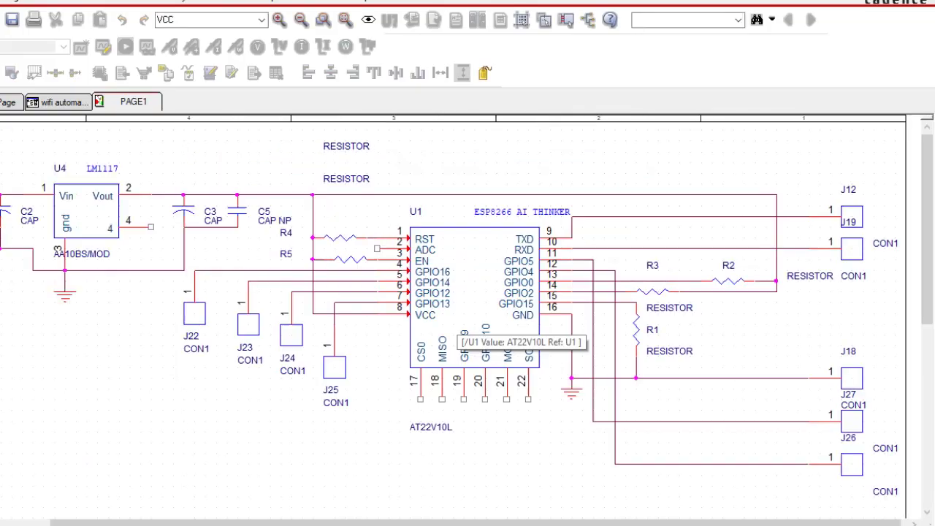
Zoom in and out around the U1 module to inspect the mains power-supply circuit
drag(475, 522, 394, 522)
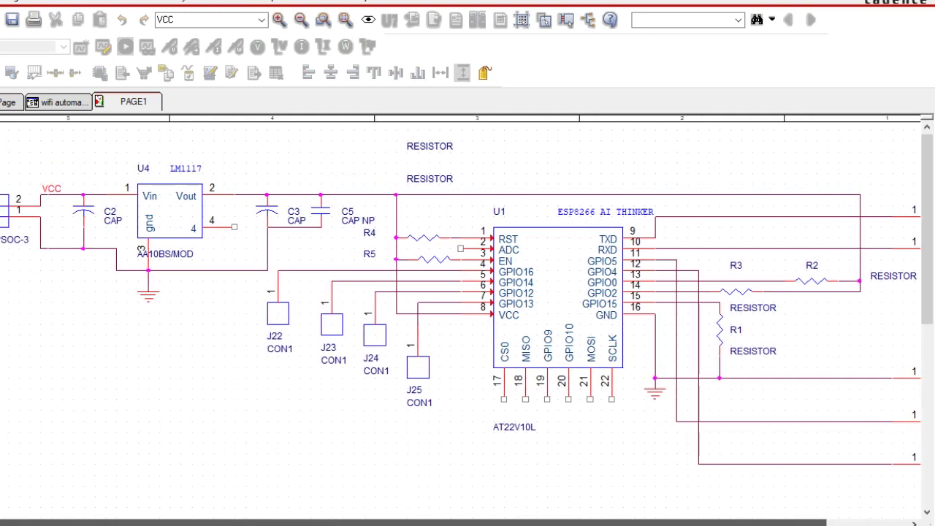
key(o)
key(o)
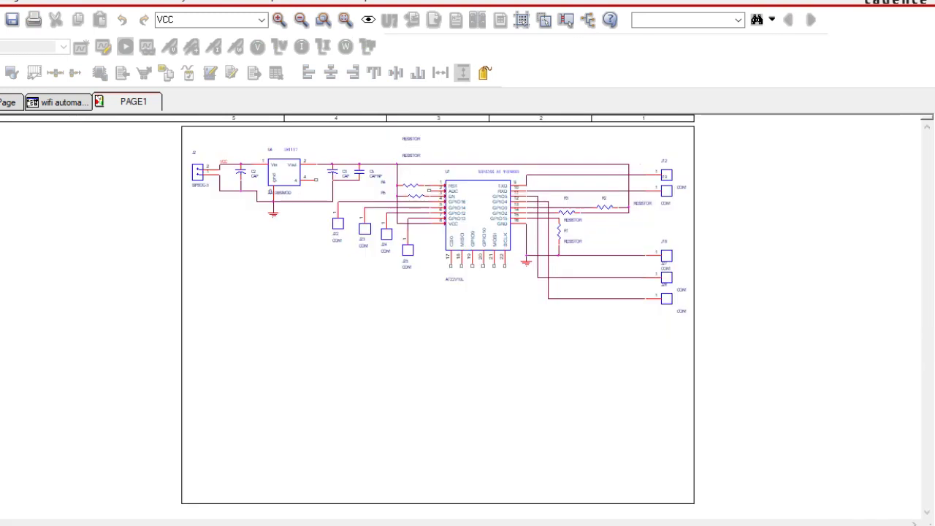
key(i)
key(i)
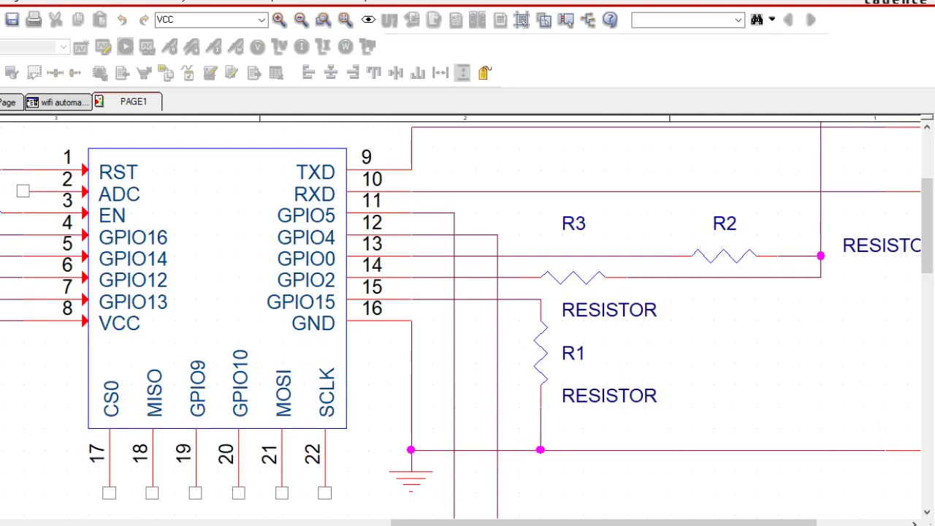
scroll(420, 460, down, 1)
scroll(420, 460, down, 3)
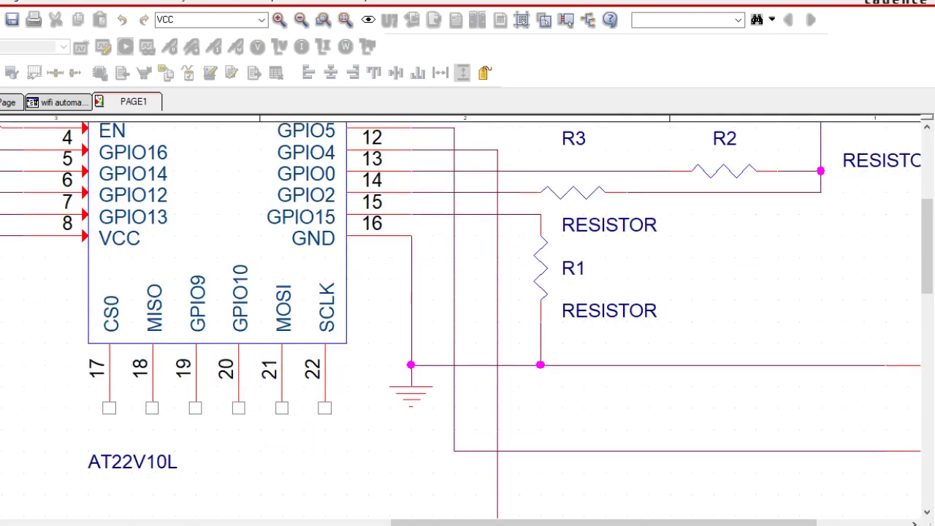
key(o)
key(o)
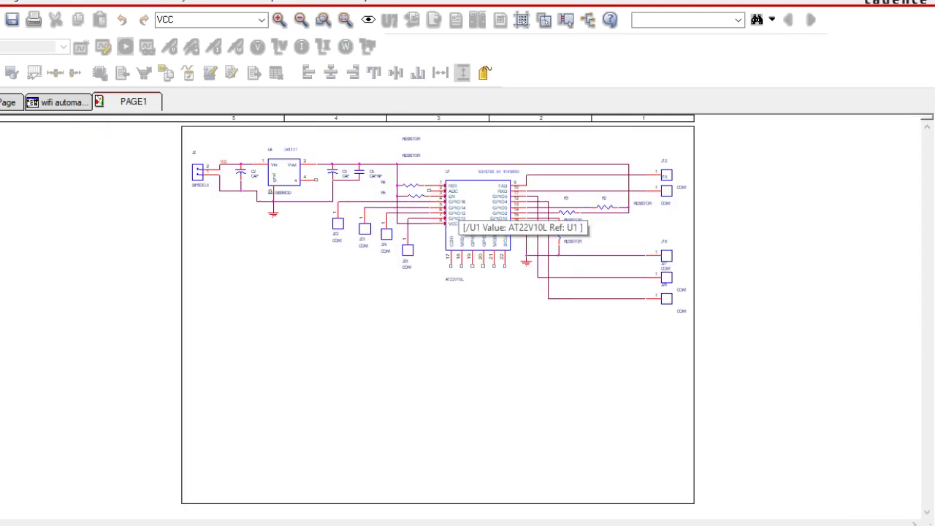
key(i)
key(o)
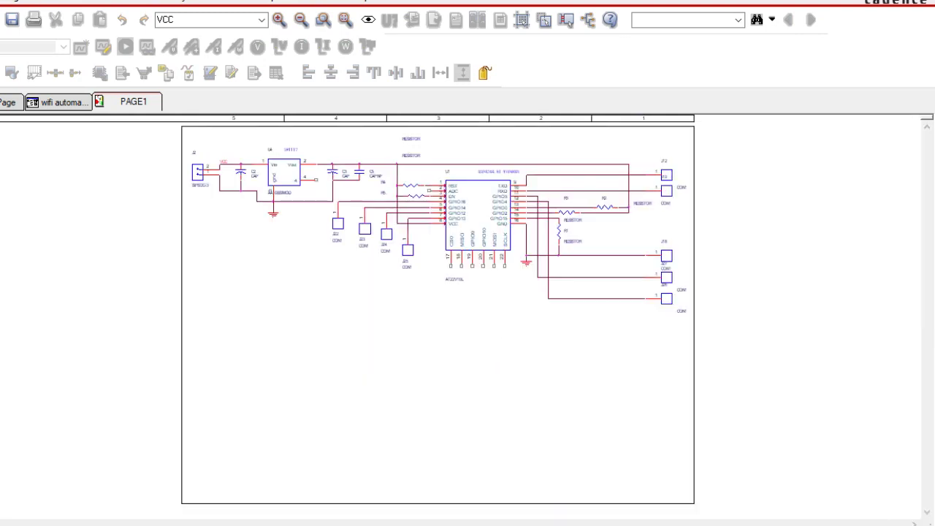
key(i)
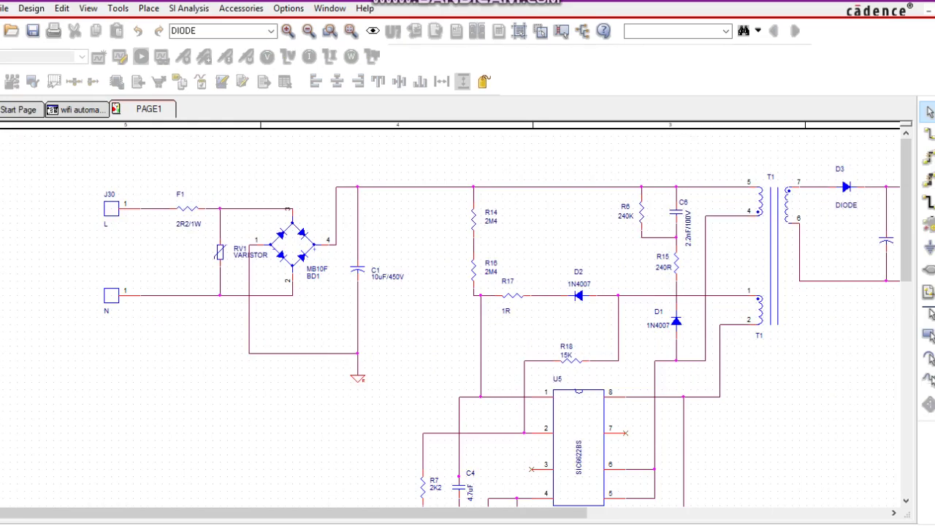
key(ctrl+Tab)
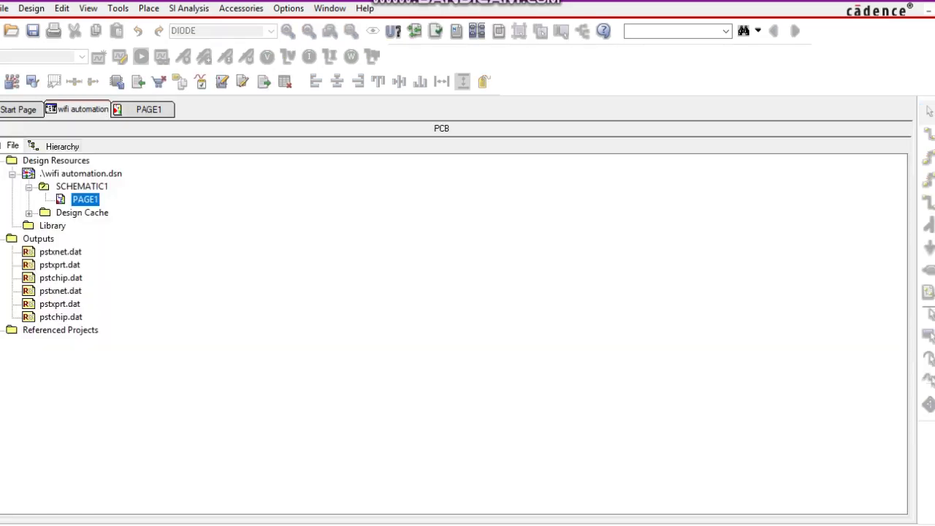
Select the wifi automation design and generate its PCB Editor netlist
key(Up)
key(Up)
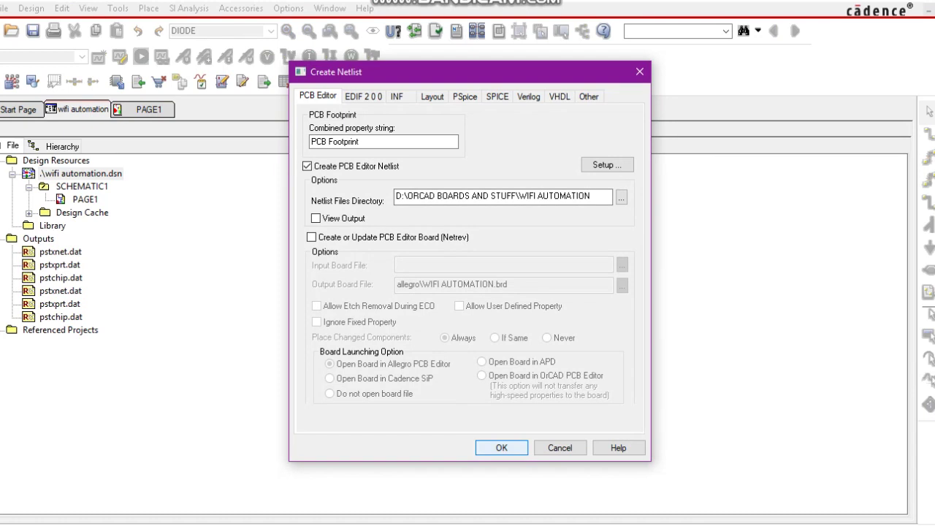
key(Return)
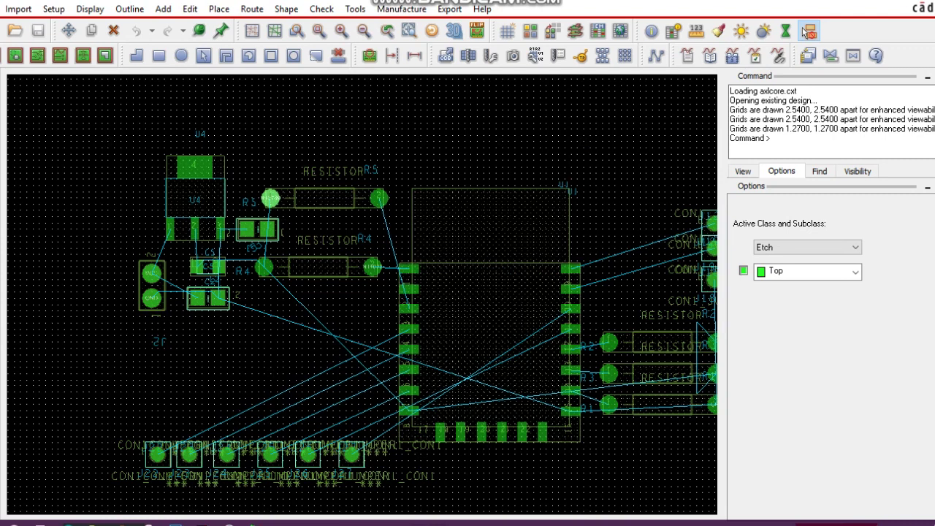
Route traces from the R4 and R5 pads to U1 pins, bending the R5 trace
click(809, 30)
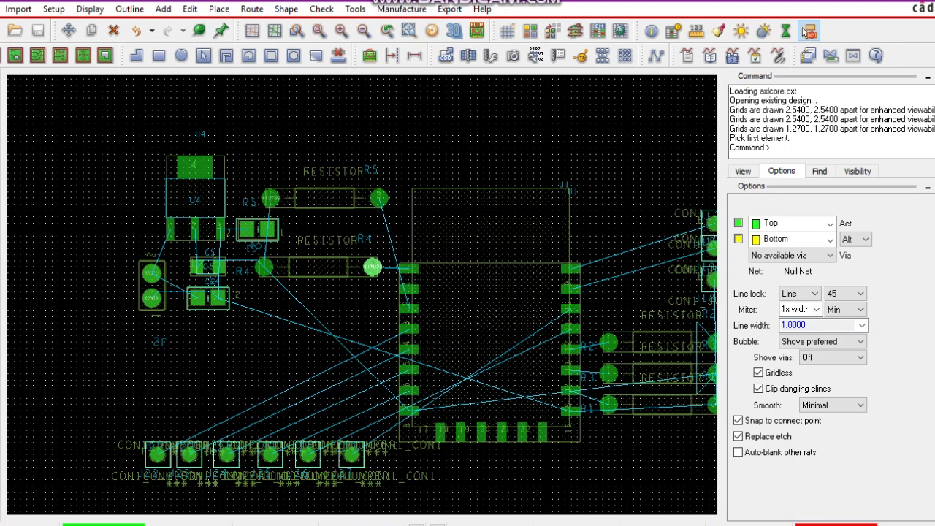
click(371, 267)
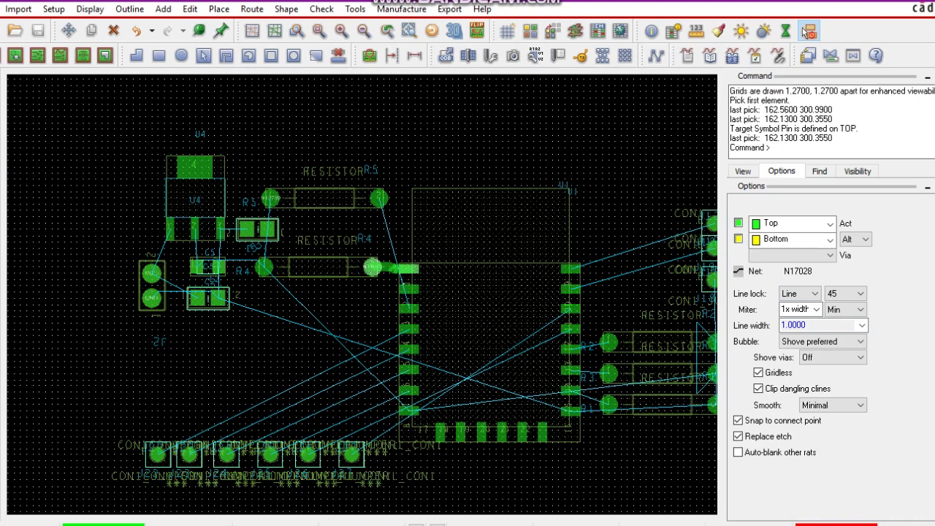
click(407, 269)
click(382, 198)
click(378, 198)
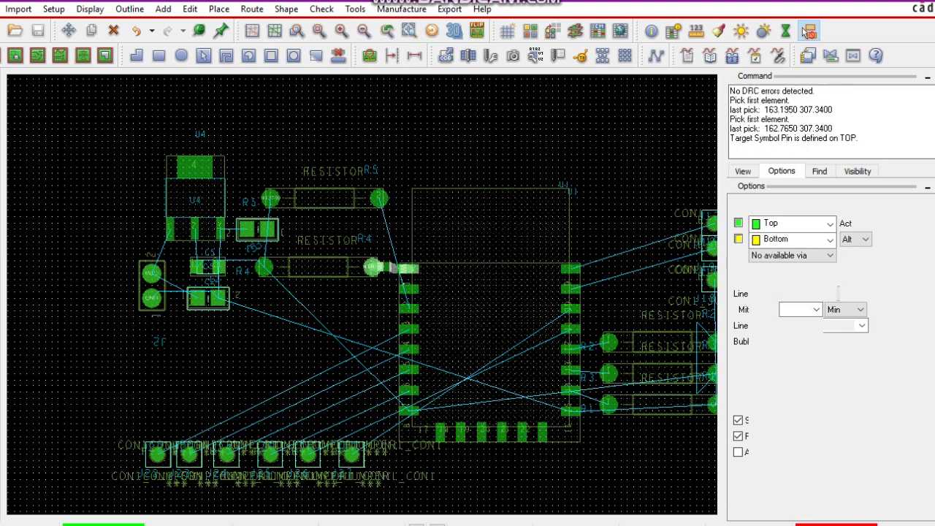
click(389, 243)
click(430, 243)
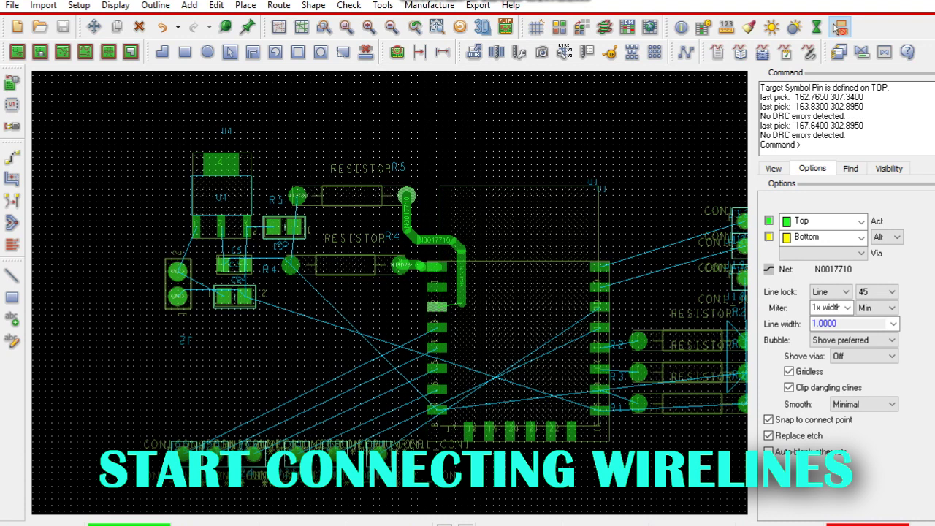
click(437, 305)
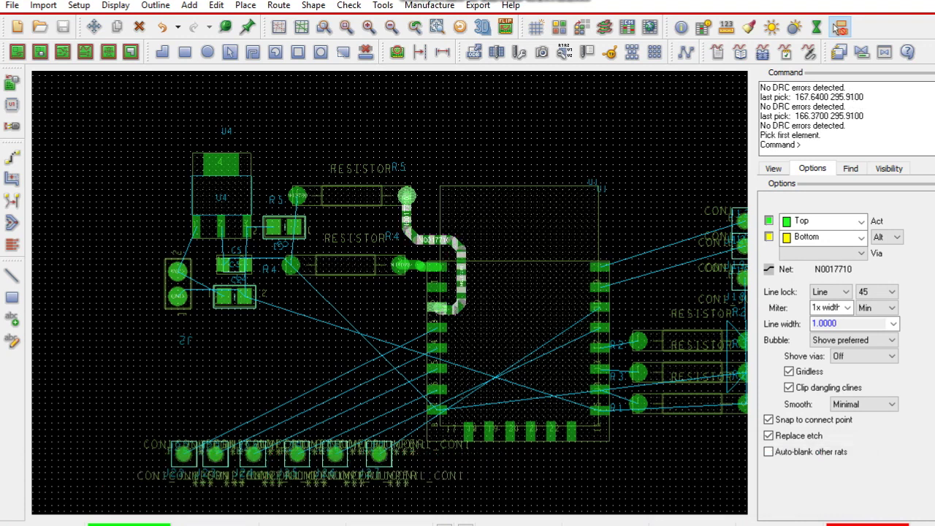
Slide the R5 trace's vertical run outward and check the board in 3D
key(shift+F3)
scroll(425, 297, up, 3)
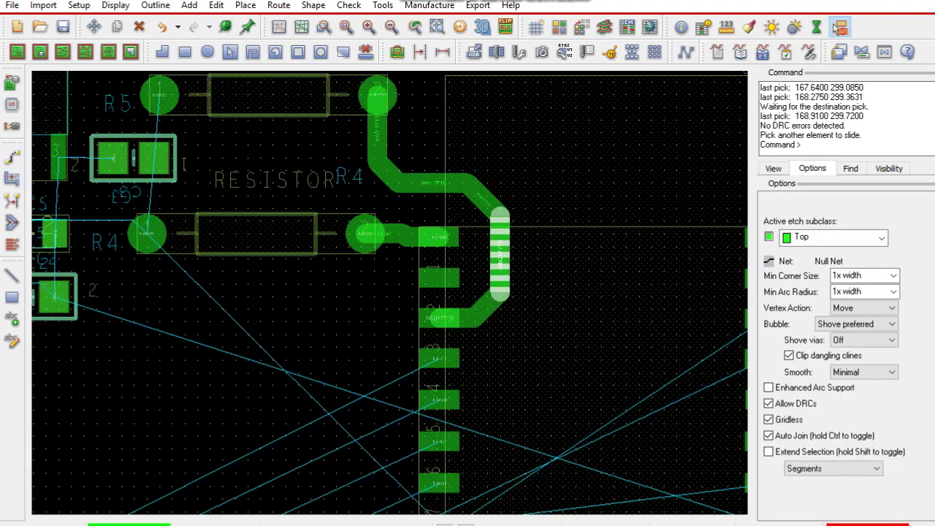
click(500, 263)
click(482, 27)
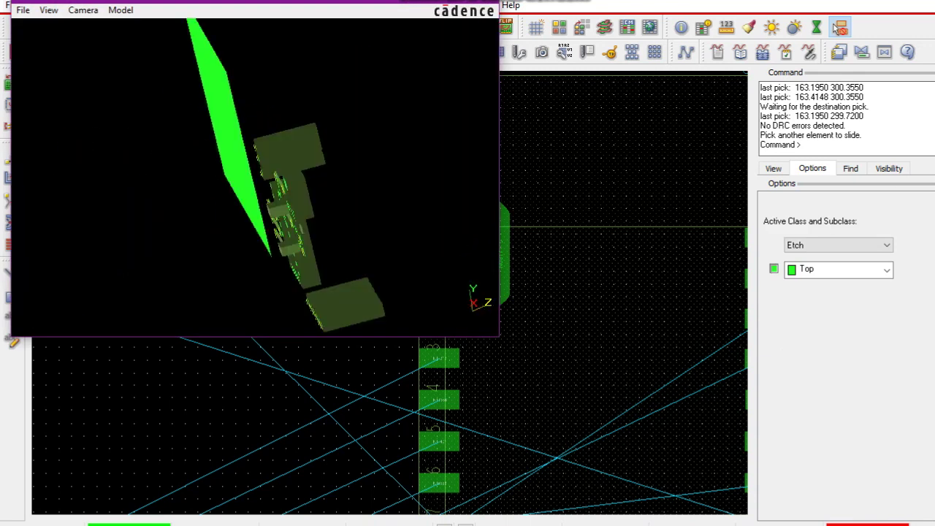
click(398, 234)
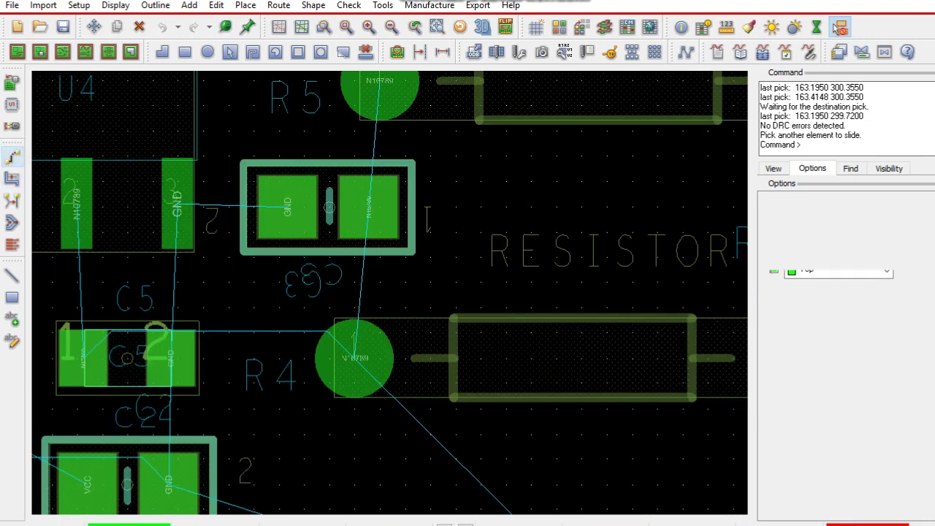
Route a trace from C53 to the R5 pad, then delete the unwanted trace near C5
scroll(337, 290, down, 2)
click(353, 252)
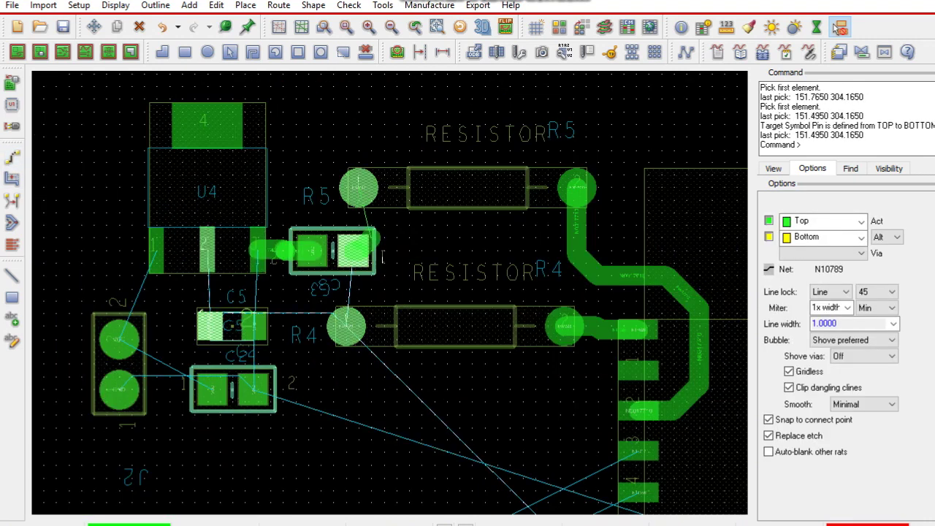
click(358, 188)
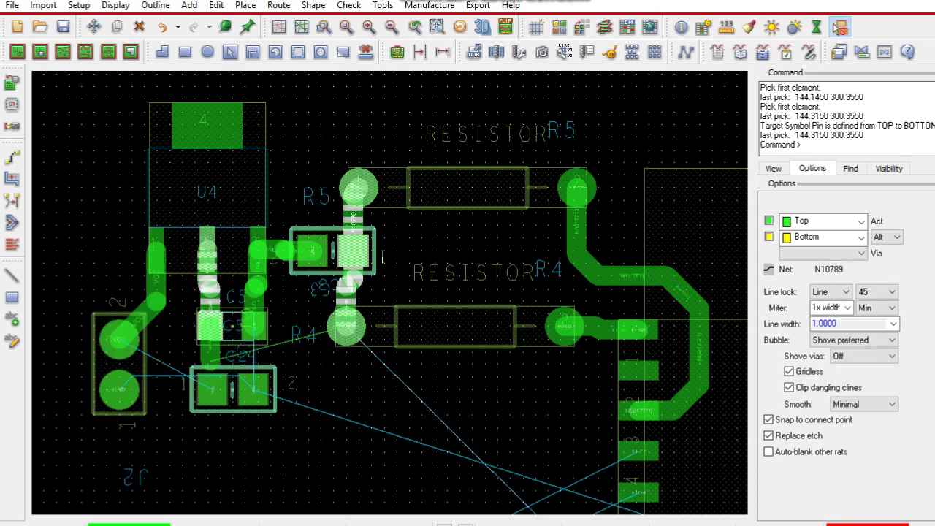
mouse_move(287, 345)
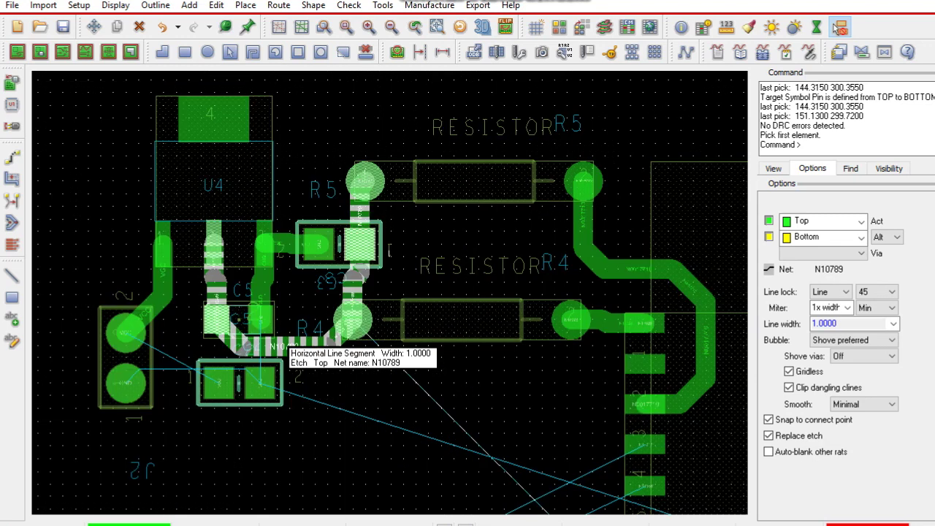
key(Delete)
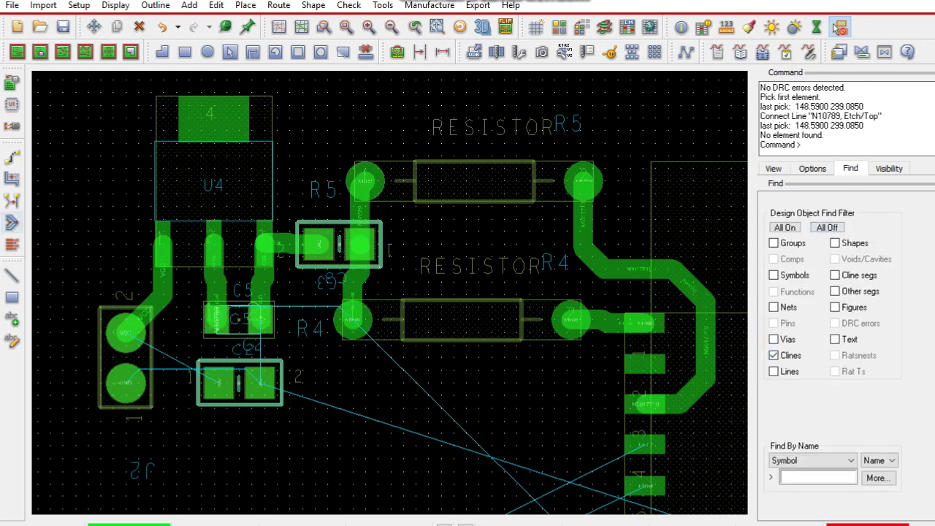
Route GND traces from J2 pins 1 and 2 to C24 and on to C5
click(12, 156)
click(127, 383)
click(126, 435)
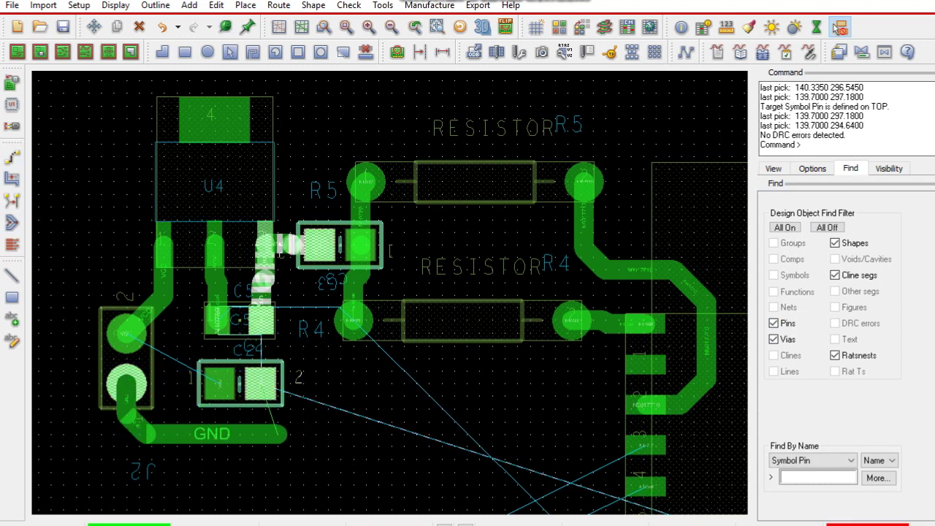
click(260, 383)
click(126, 333)
click(177, 345)
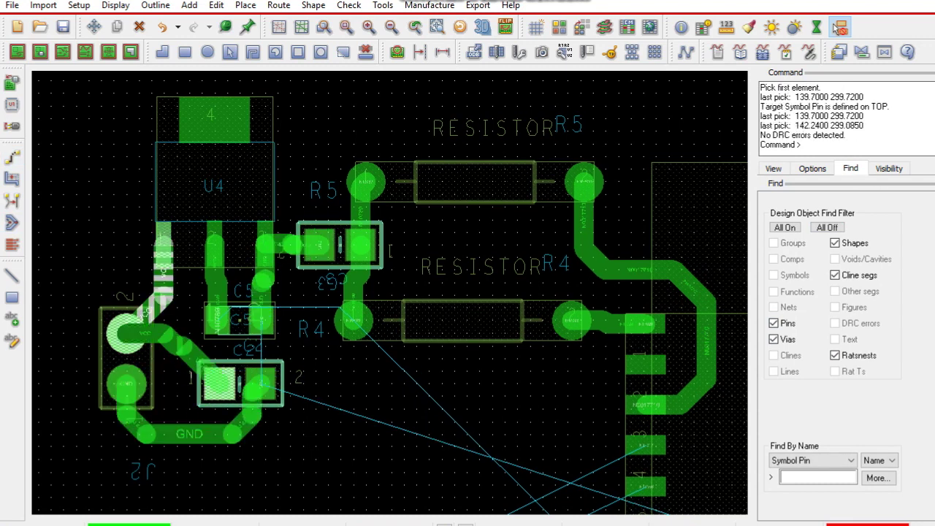
click(215, 383)
click(260, 383)
click(264, 333)
Slide the N10789 trace segment near U4 and C5 into a tidier path
scroll(238, 365, up, 2)
scroll(237, 366, down, 1)
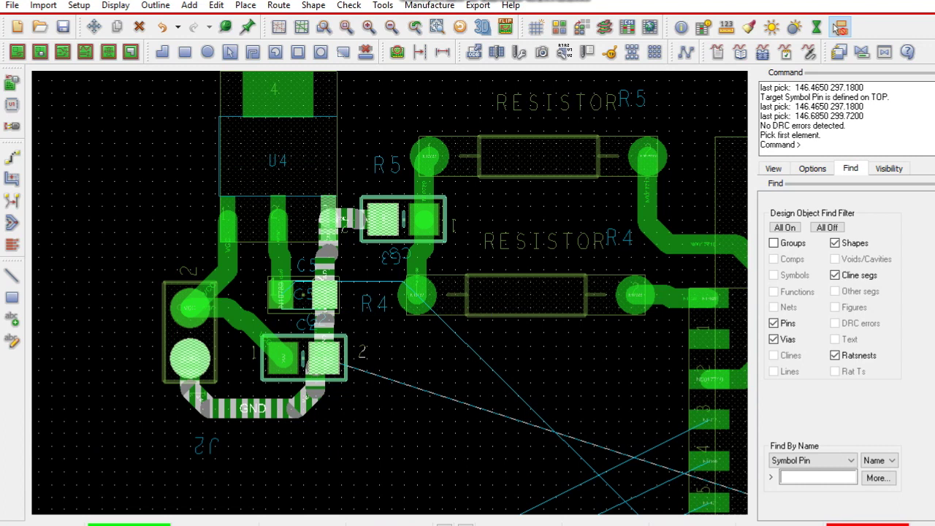
scroll(238, 365, up, 1)
scroll(238, 270, down, 1)
scroll(278, 259, down, 1)
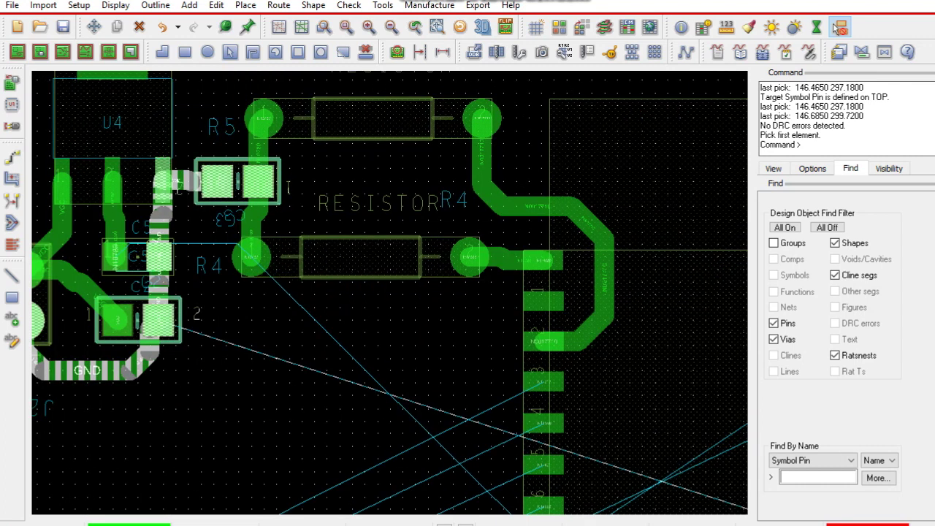
scroll(222, 182, down, 1)
scroll(221, 182, up, 2)
scroll(222, 182, down, 1)
scroll(222, 182, down, 1)
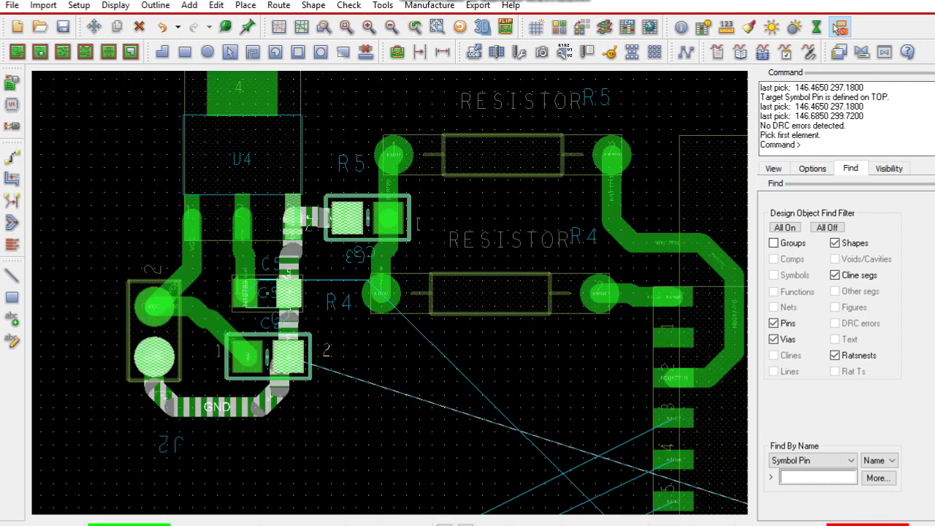
scroll(409, 219, up, 1)
click(418, 225)
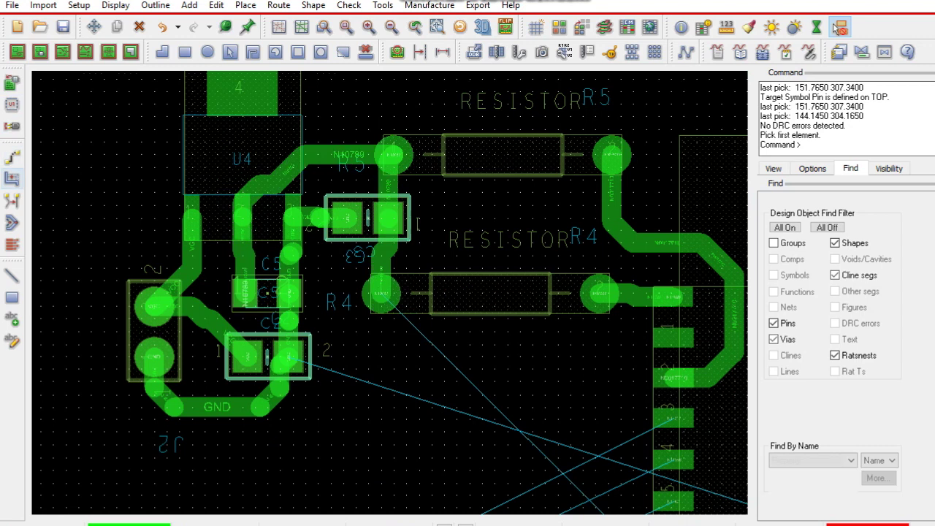
click(418, 225)
Slide the C6 and C5 trace segments into neater positions
click(283, 150)
click(241, 342)
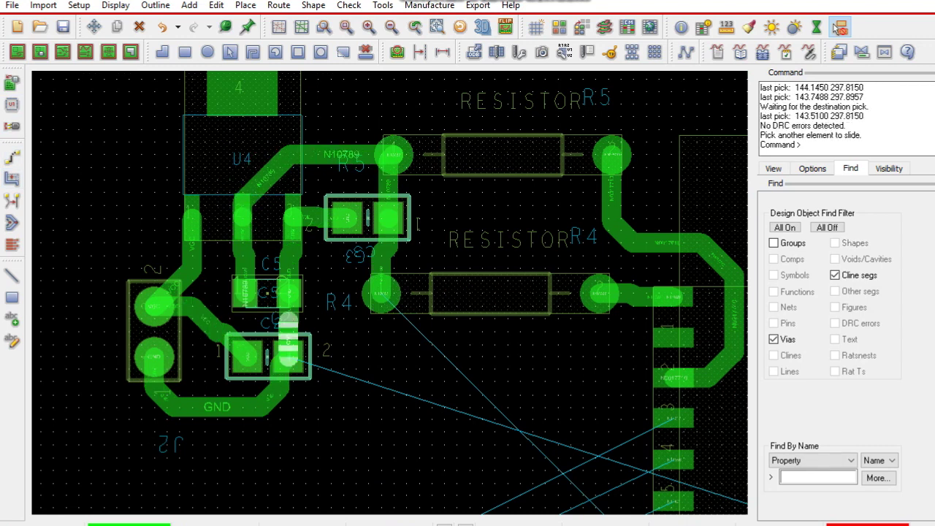
click(244, 274)
click(291, 254)
Route a U1 pin to the upper-right connector pad and slide the new segment
scroll(292, 255, down, 1)
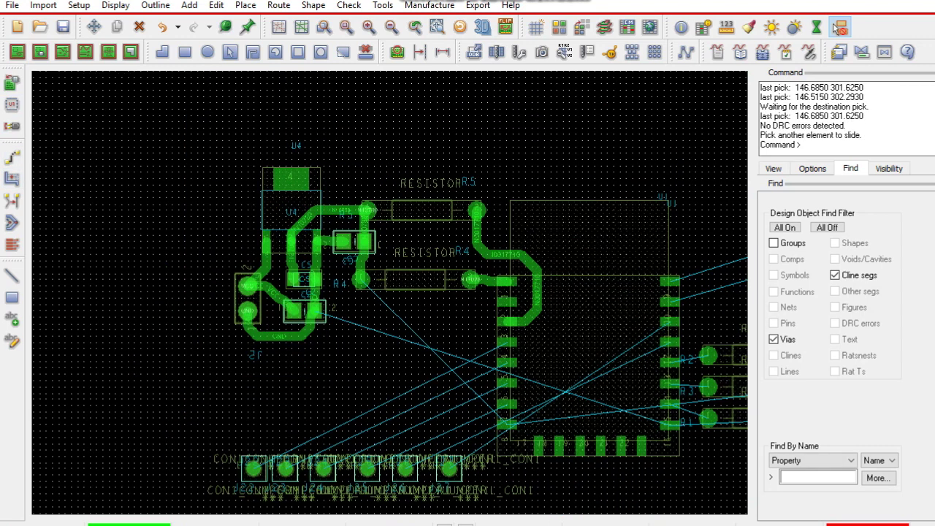
scroll(292, 255, up, 1)
scroll(389, 293, down, 2)
key(F3)
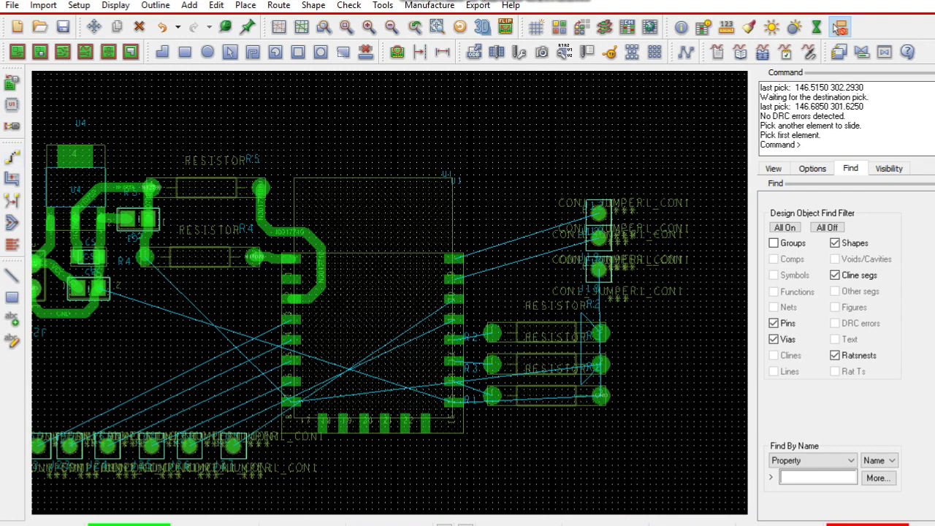
click(453, 257)
click(453, 278)
click(599, 238)
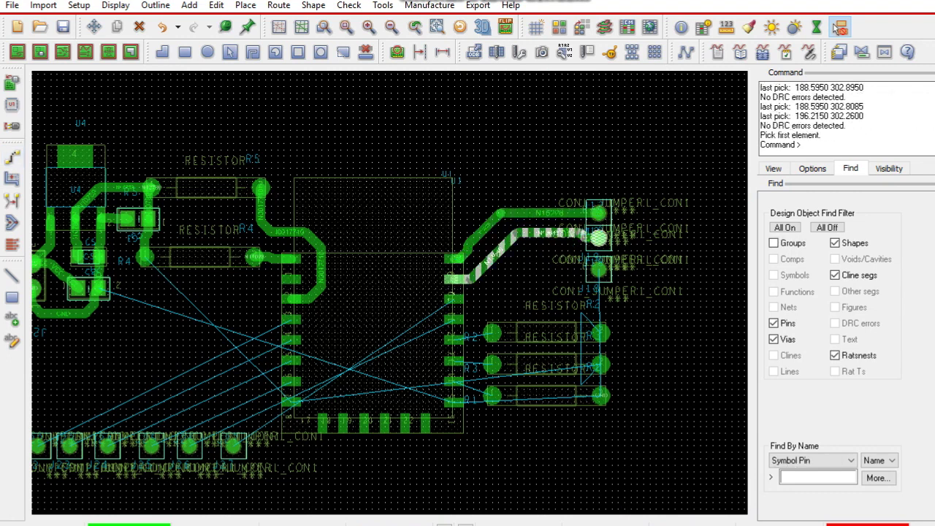
key(shift+F3)
click(555, 232)
click(556, 232)
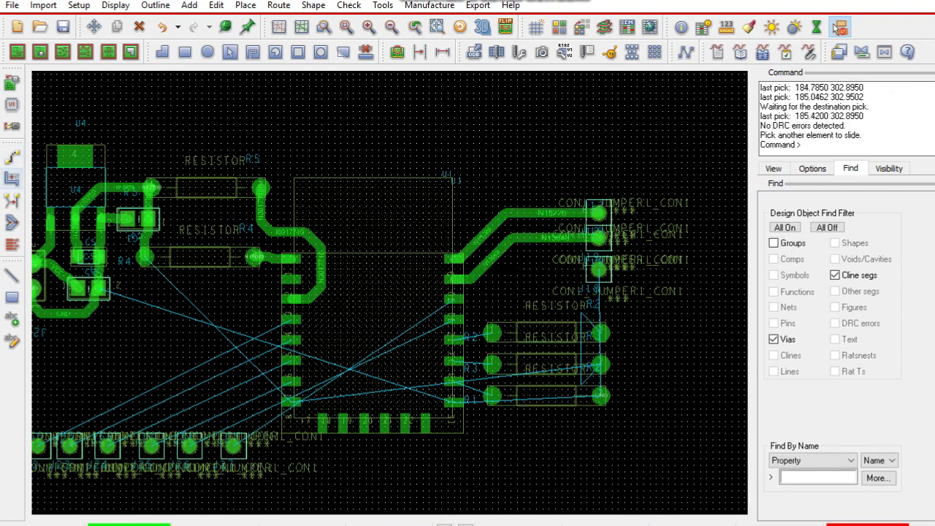
Route a lower U1 pin up the right side to the resistor pad
key(F3)
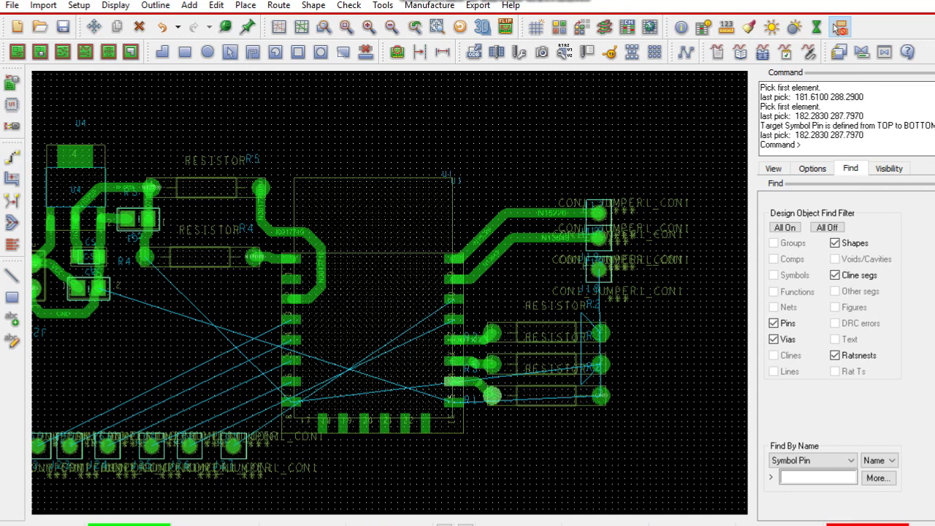
click(453, 401)
click(600, 395)
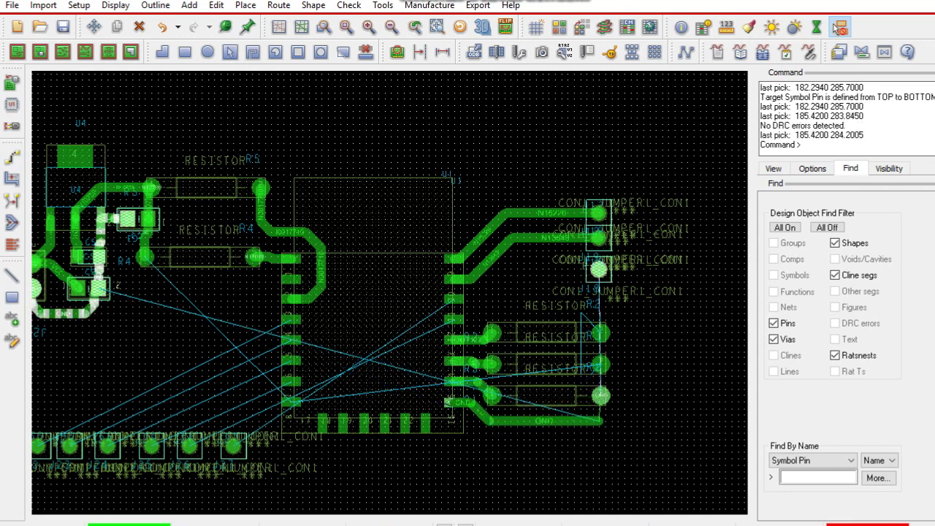
click(624, 321)
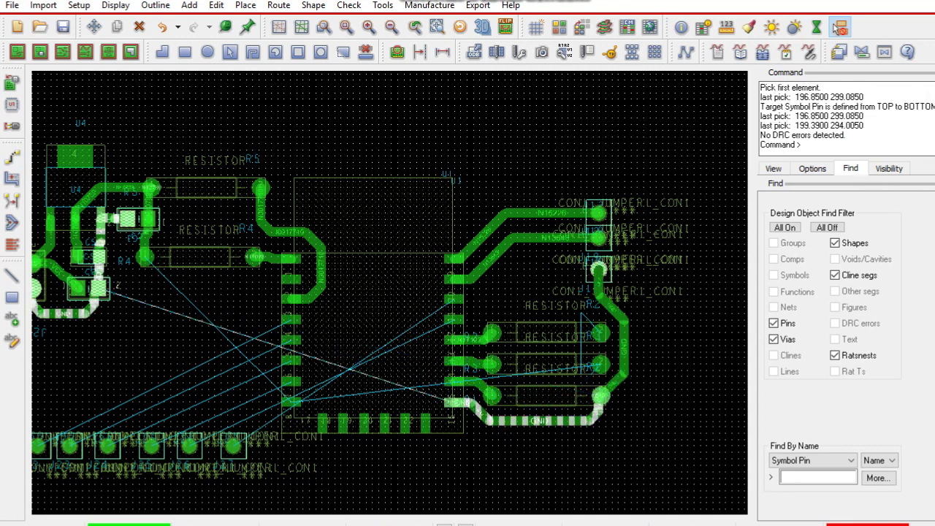
click(601, 335)
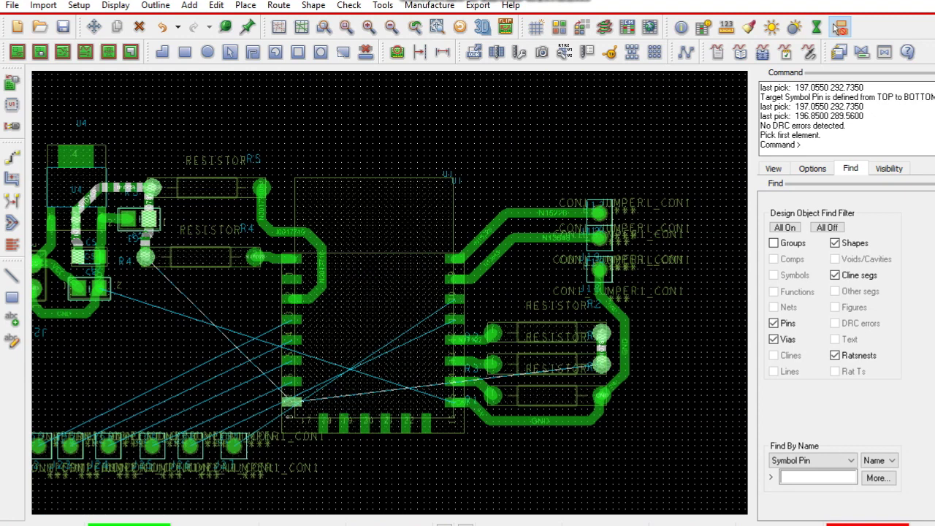
Route a trace from a U1 pin looping under U1 to the right resistor pin
click(601, 394)
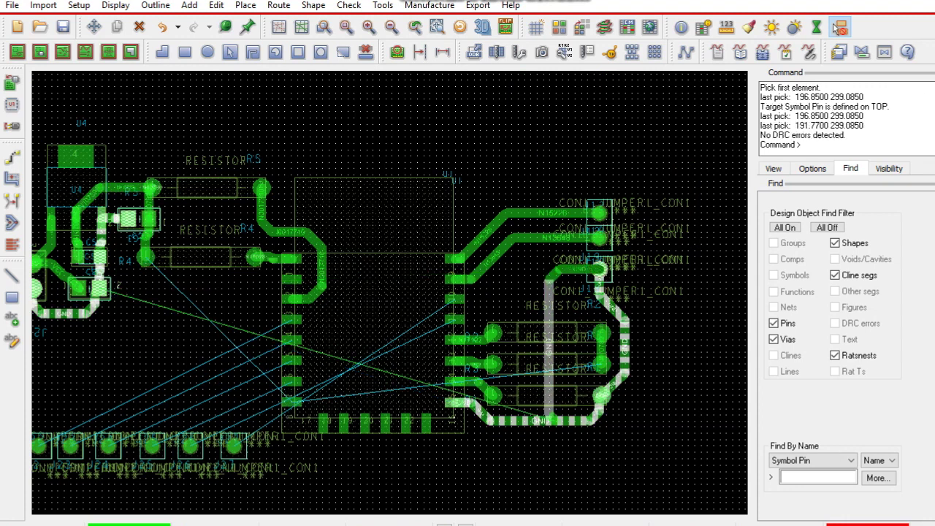
click(604, 392)
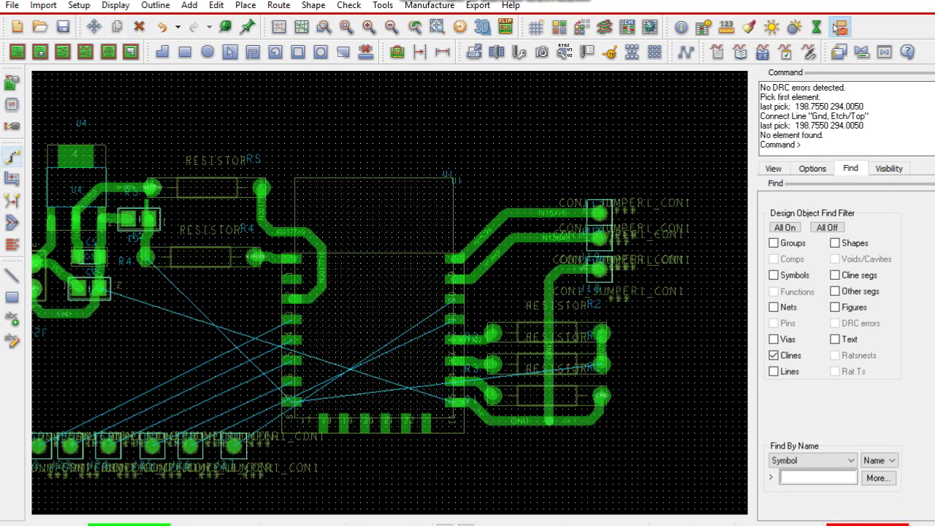
click(290, 402)
click(296, 443)
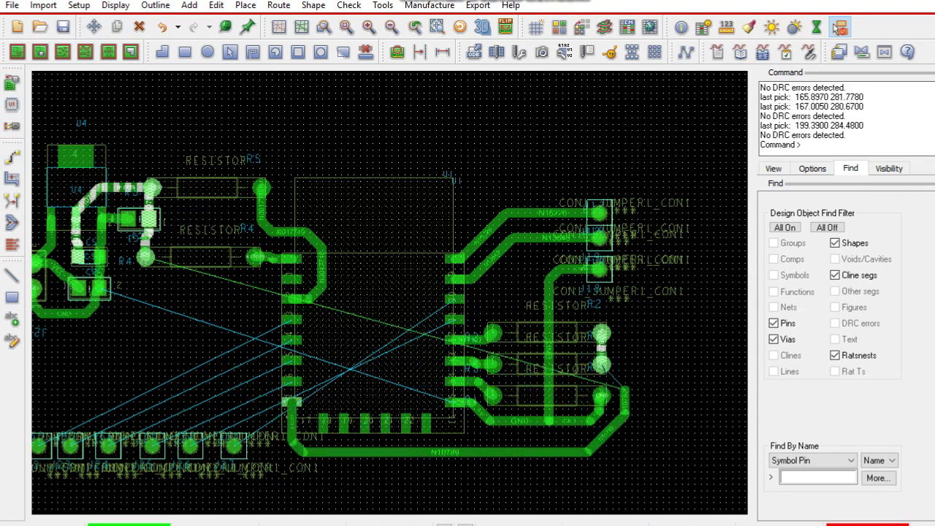
click(625, 374)
click(600, 364)
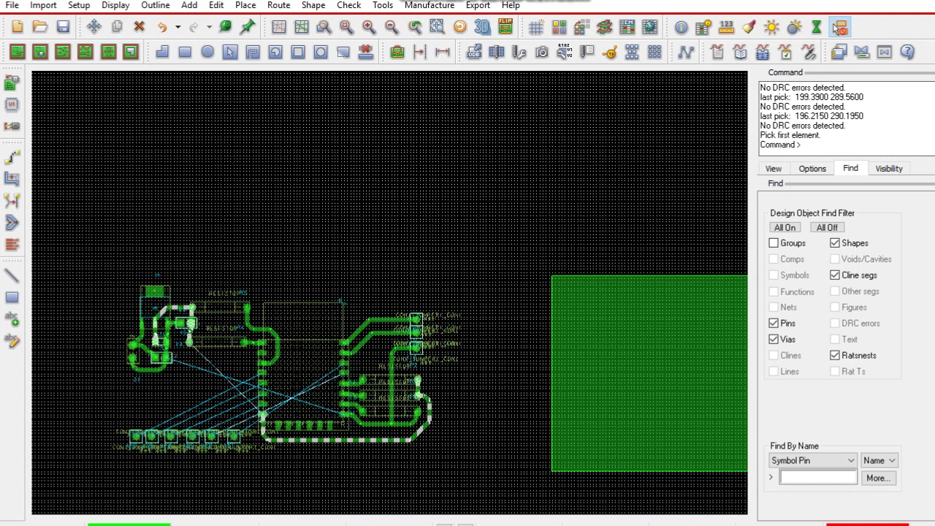
Route the two bottom-left connector pads up to U1 pins
scroll(178, 434, up, 2)
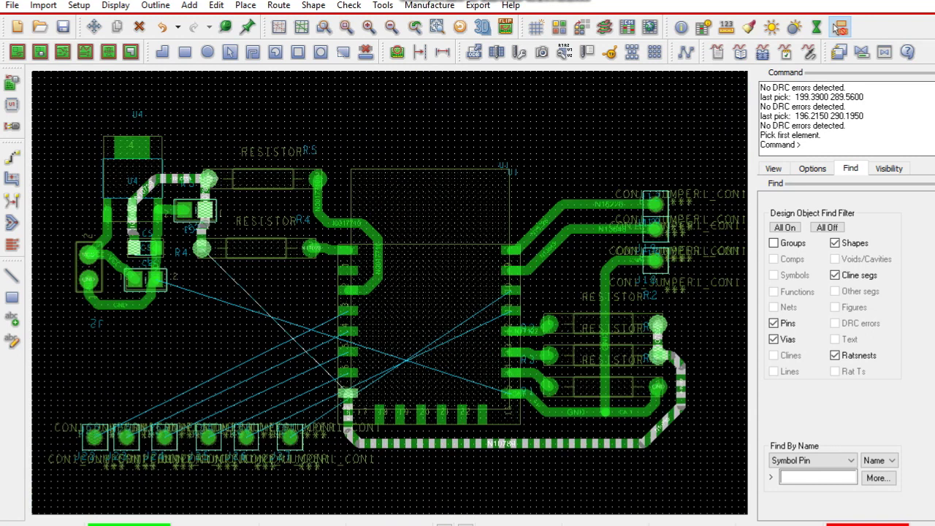
click(93, 437)
click(106, 366)
click(315, 311)
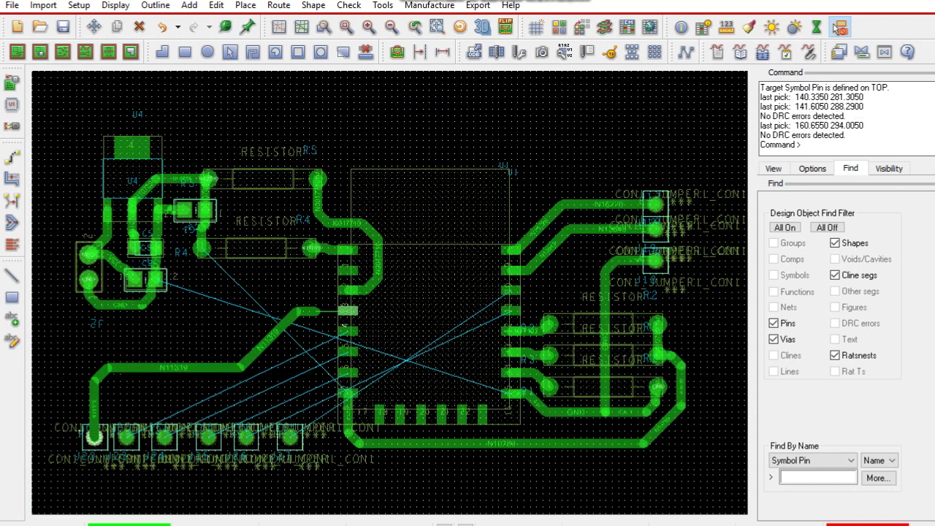
click(126, 437)
click(127, 385)
click(268, 379)
click(343, 332)
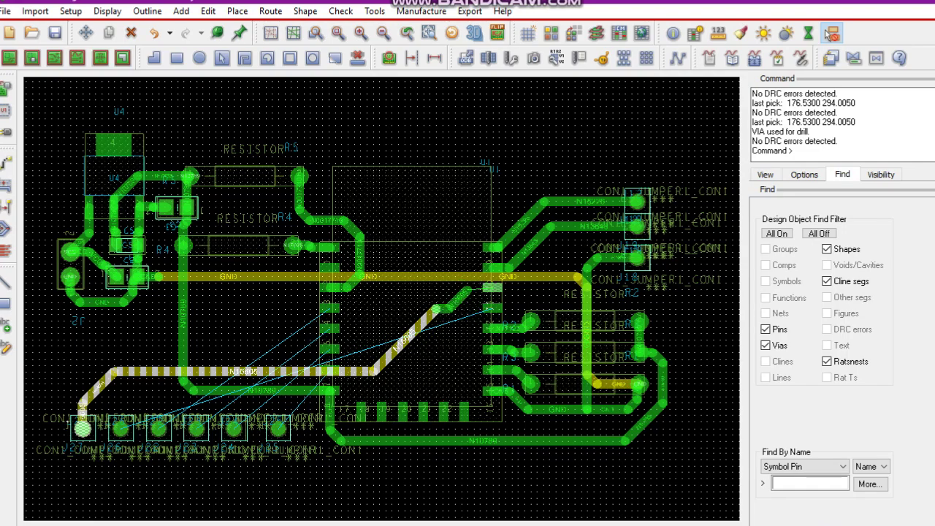
Finish N16605 at U1, then route N16571 on the BOTTOM layer from the connector to U1
click(456, 291)
double_click(488, 289)
click(120, 428)
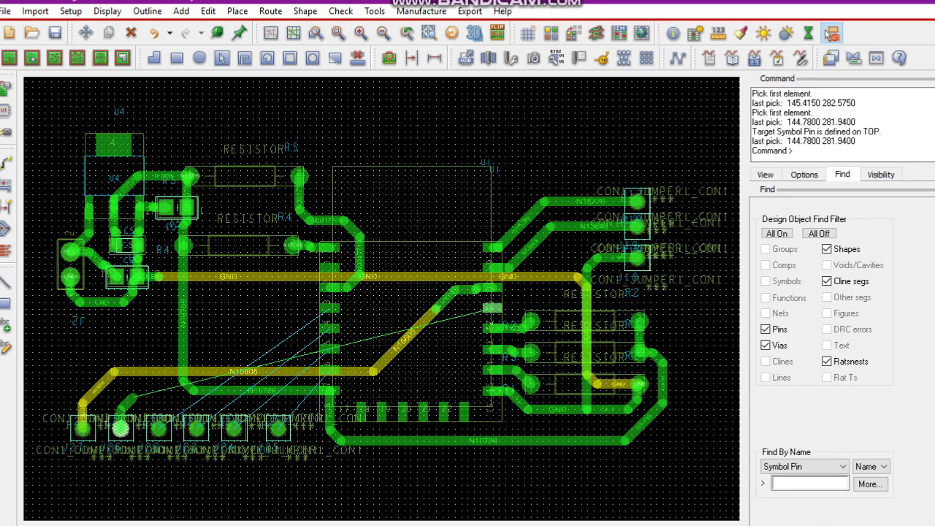
right_click(120, 428)
mouse_move(185, 344)
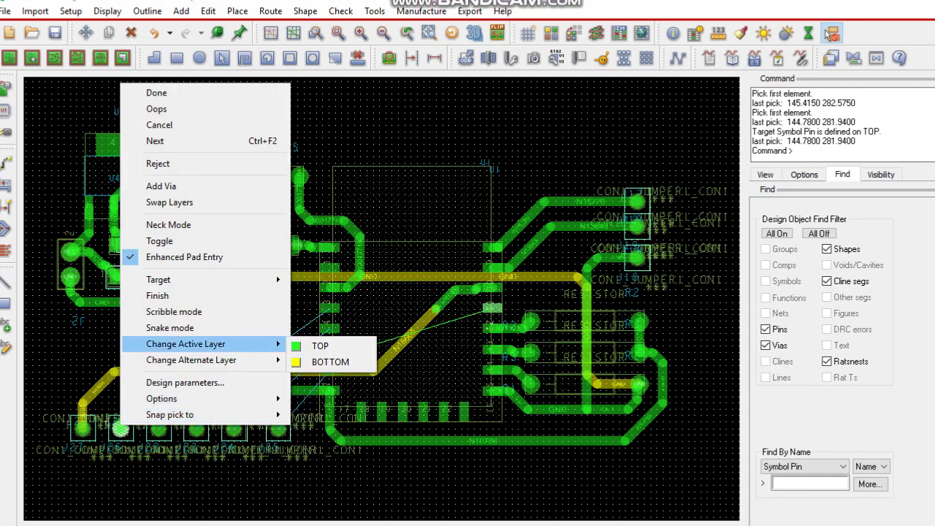
click(317, 363)
click(139, 391)
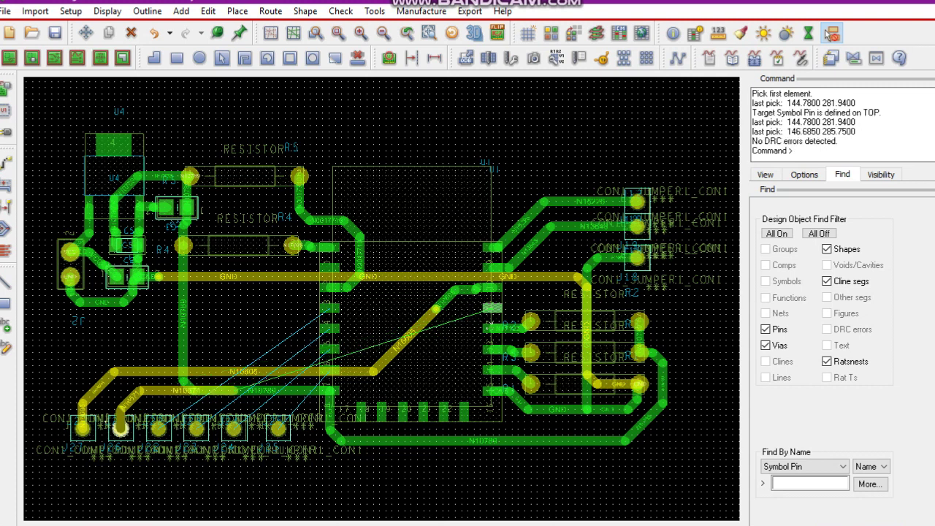
click(384, 390)
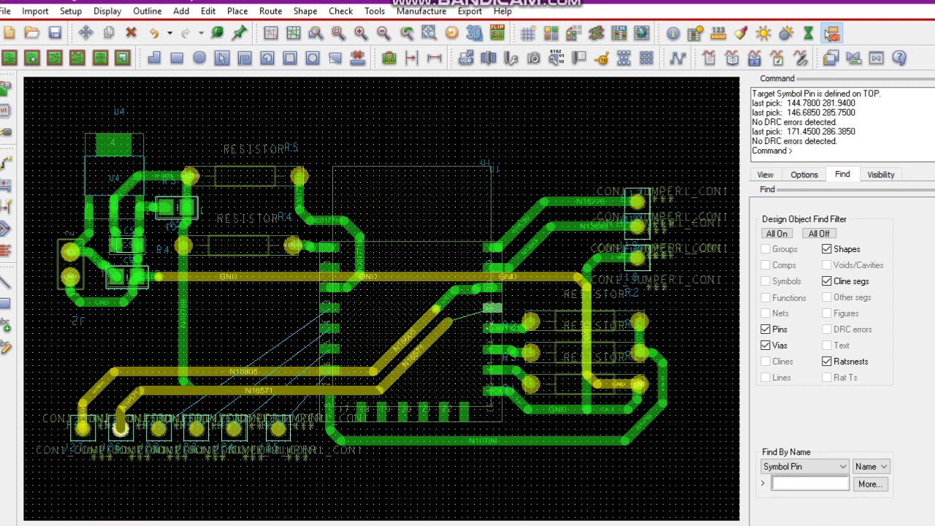
double_click(447, 320)
click(468, 310)
double_click(497, 308)
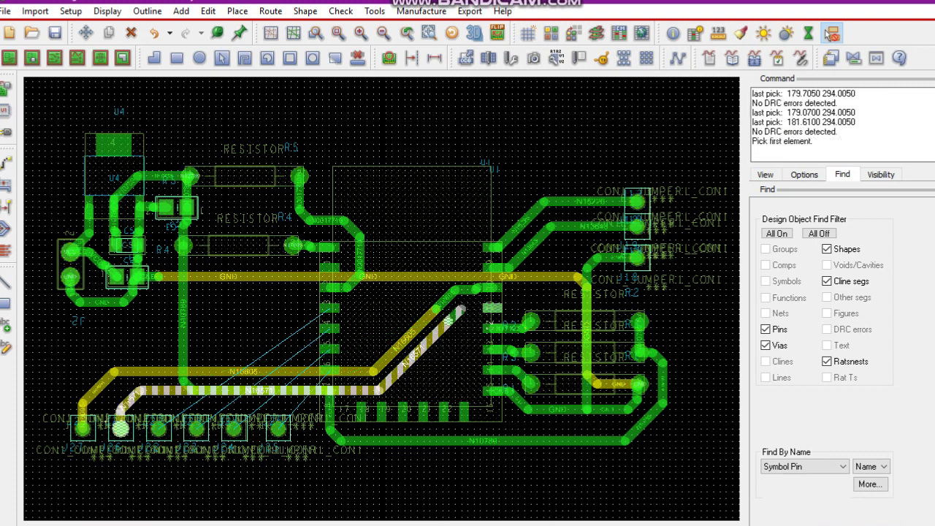
Slide the N16605 and N16571 segments near U1 into 45° jogs
scroll(486, 302, up, 3)
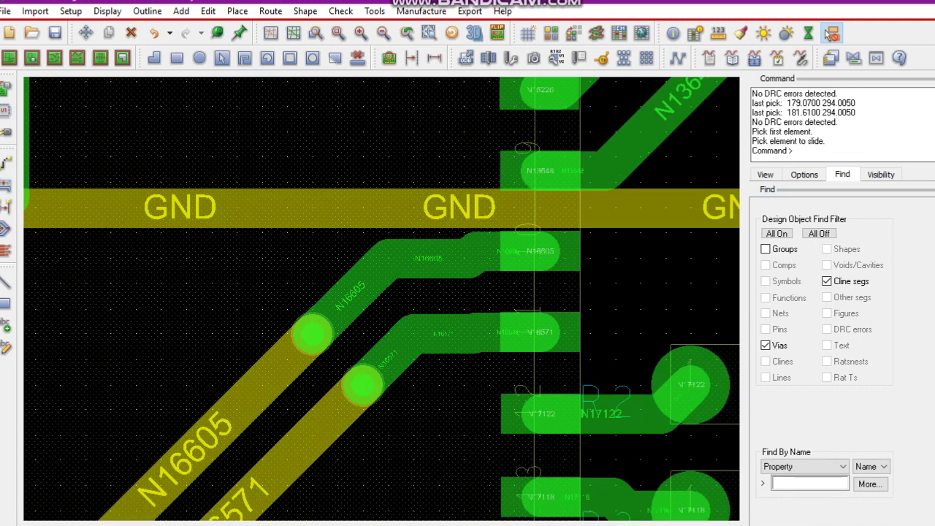
scroll(486, 302, up, 2)
click(528, 189)
click(529, 351)
click(529, 269)
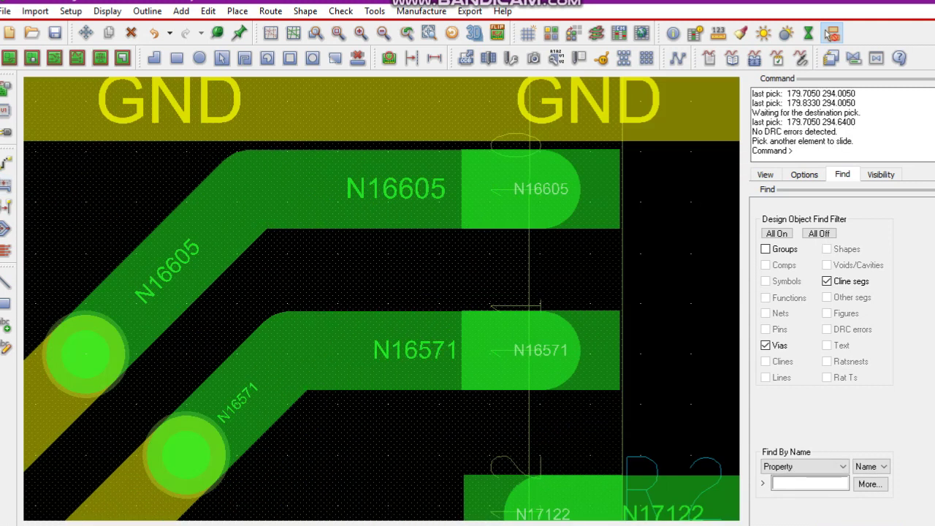
scroll(387, 318, down, 2)
scroll(493, 278, down, 2)
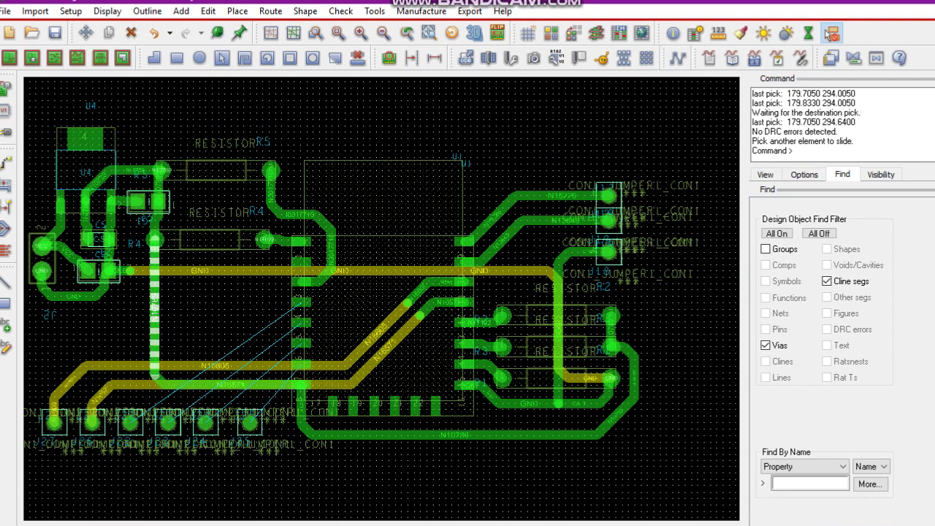
scroll(160, 404, up, 4)
scroll(187, 369, down, 2)
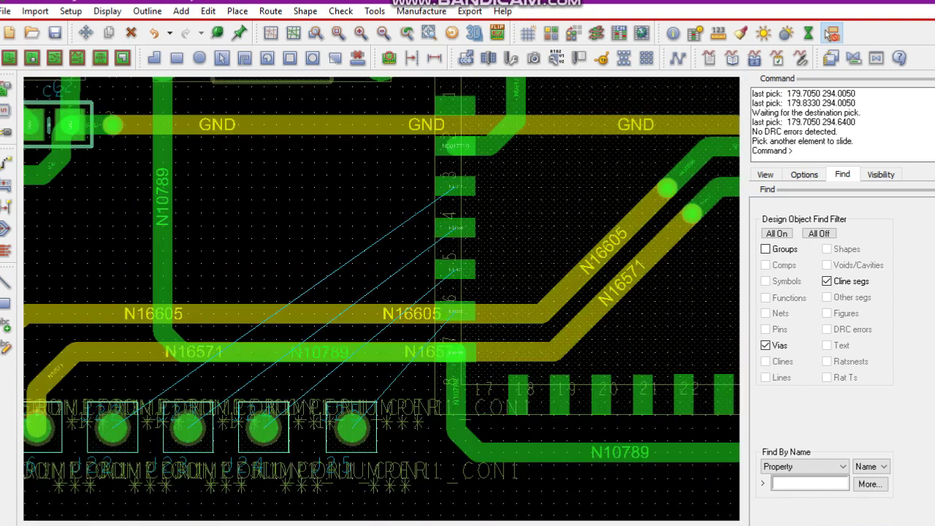
scroll(187, 369, down, 2)
Slide the N16571 and N10789 segments near the lower connector pads
click(189, 363)
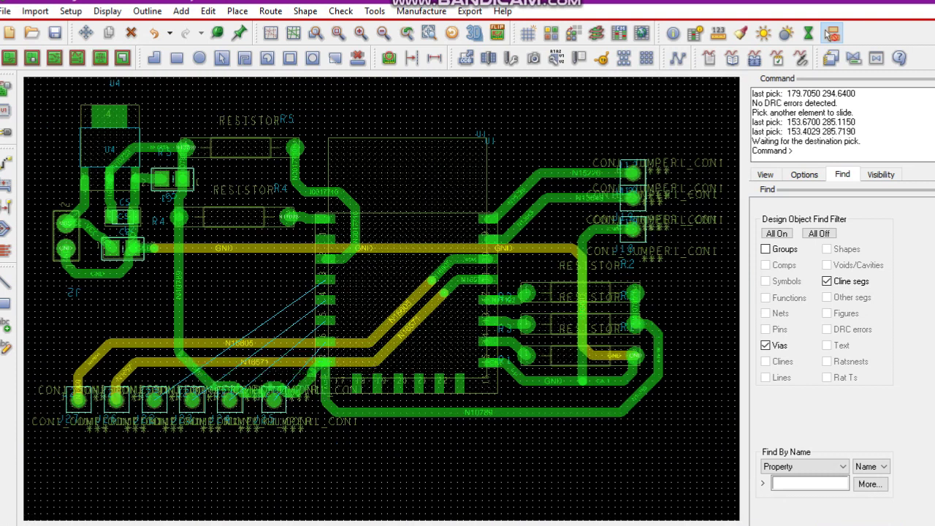
click(216, 389)
click(186, 366)
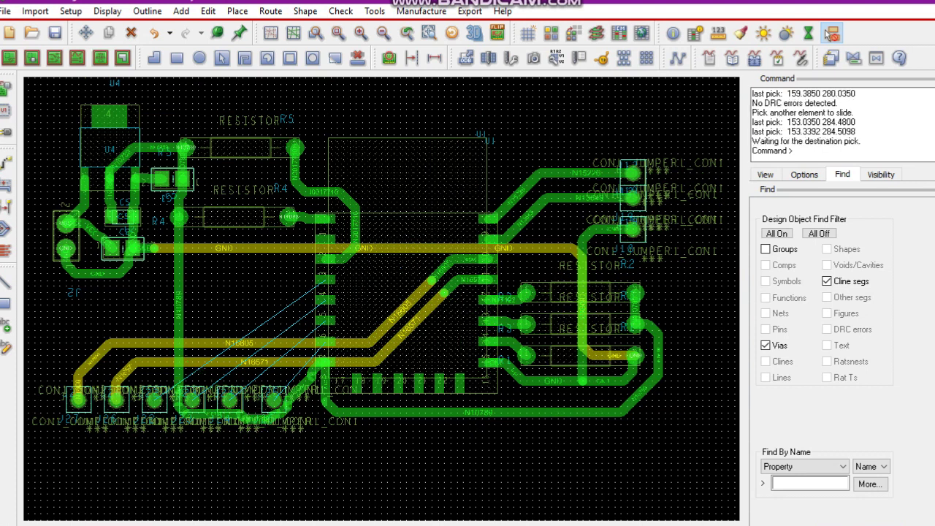
click(168, 383)
click(218, 389)
click(296, 395)
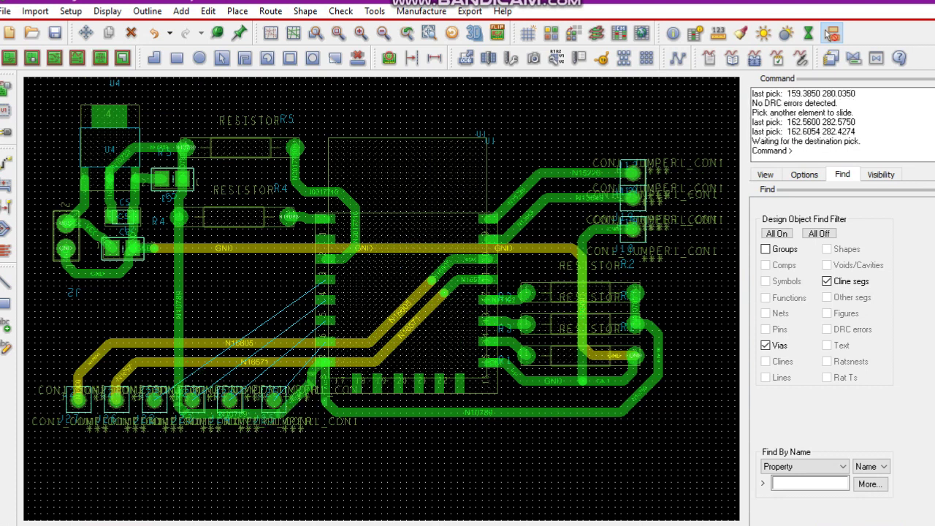
click(299, 400)
click(181, 330)
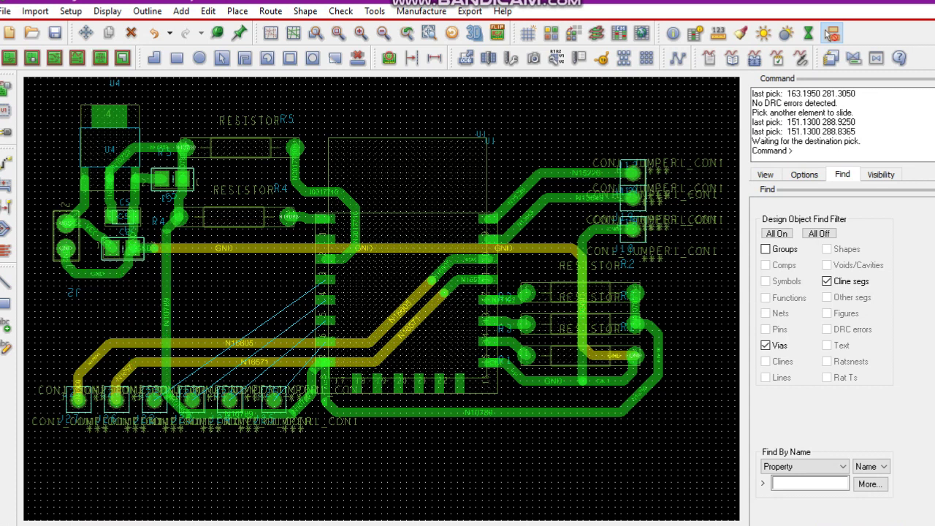
click(179, 333)
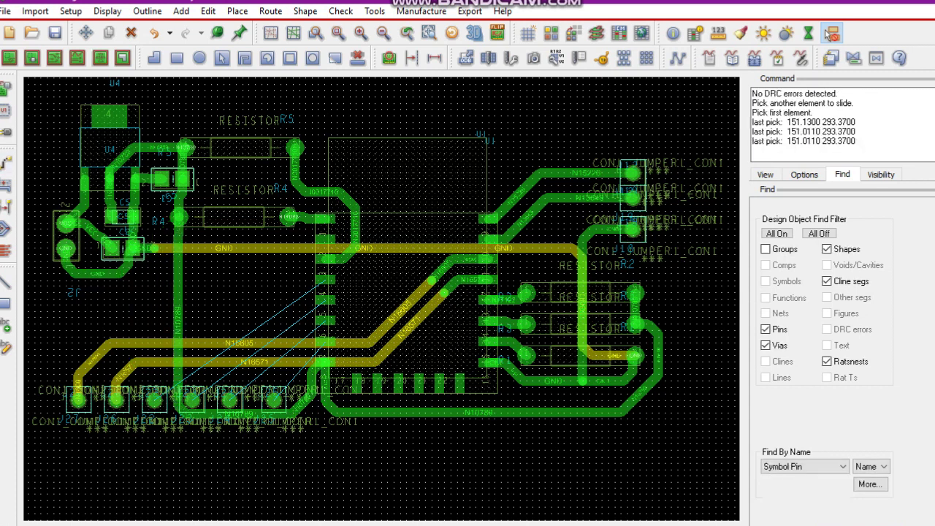
Move the N10789 vertical run further left and slide its lower run
click(177, 321)
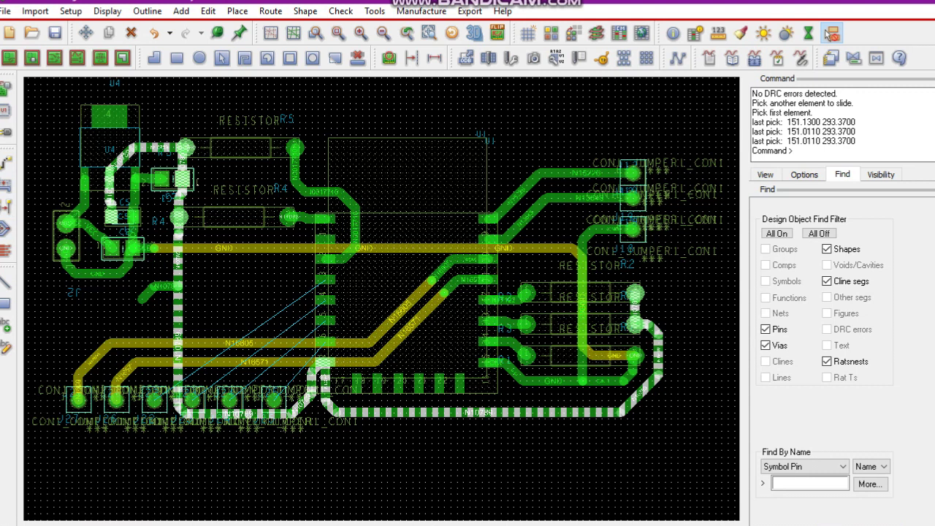
click(141, 329)
click(141, 409)
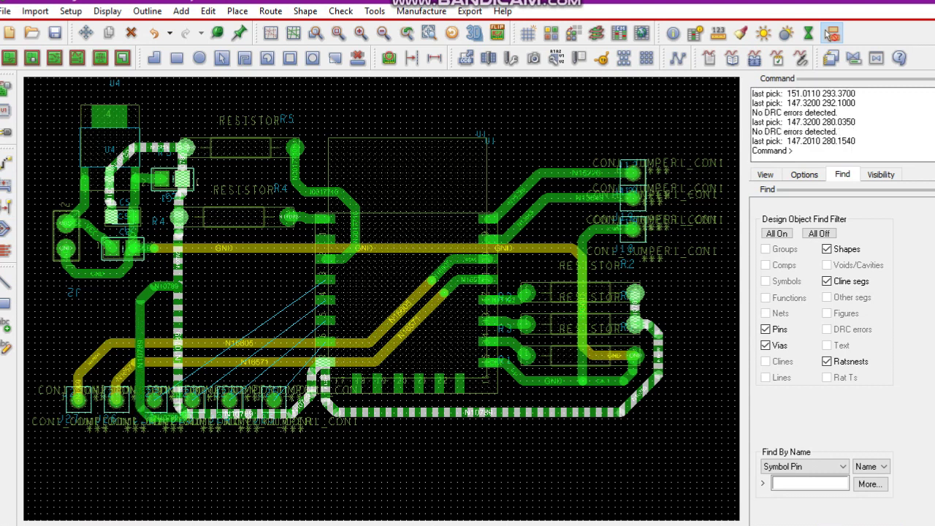
click(182, 409)
click(187, 409)
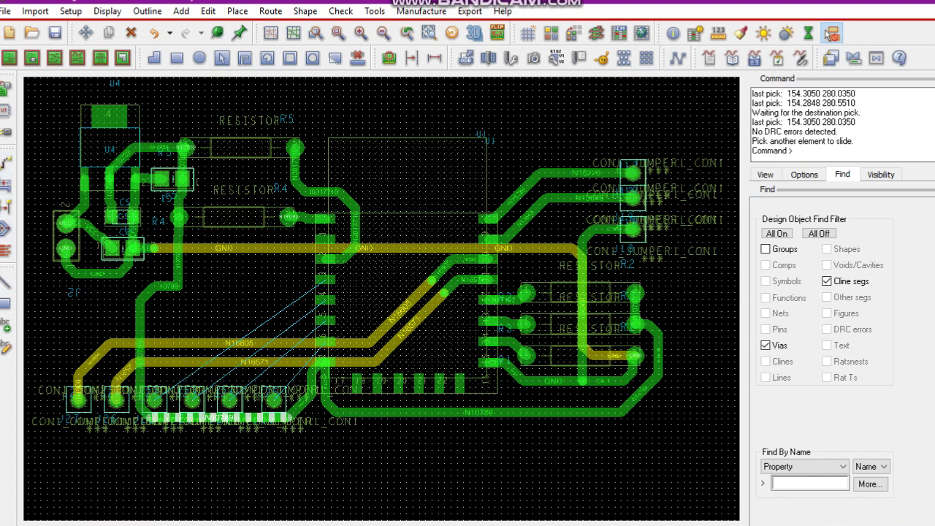
Start moving connector J22 with the F6 Move command
click(157, 387)
key(F6)
click(156, 388)
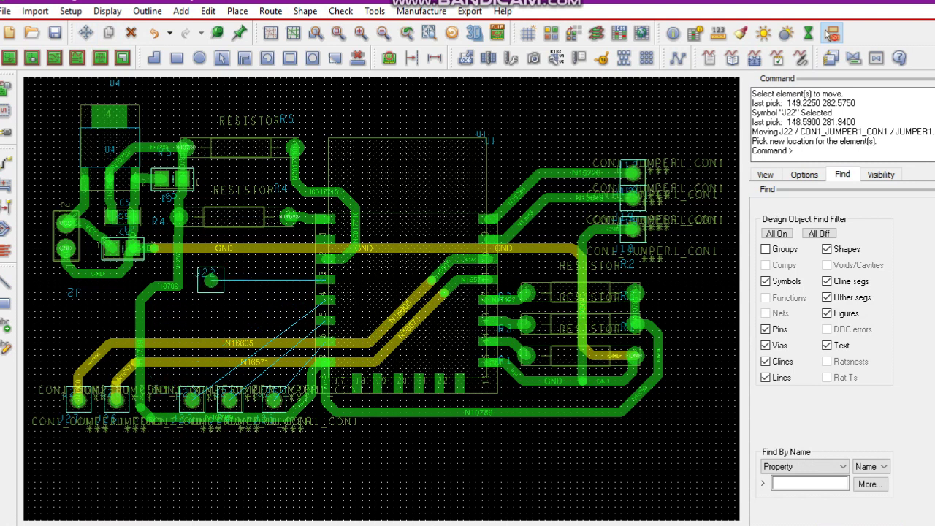
Place J22, J23 and J24 left of U1, then readjust J22 and J24
click(280, 273)
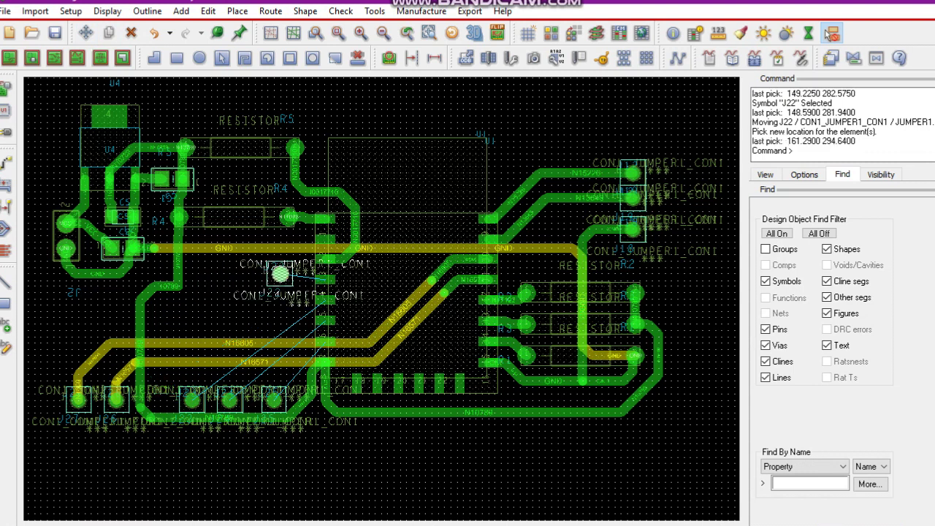
click(192, 399)
click(280, 304)
click(236, 399)
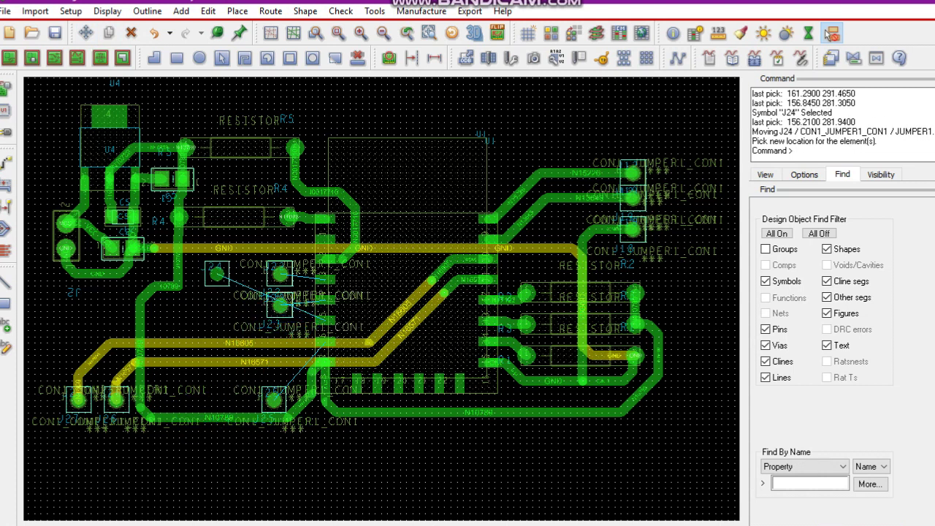
click(205, 323)
click(280, 273)
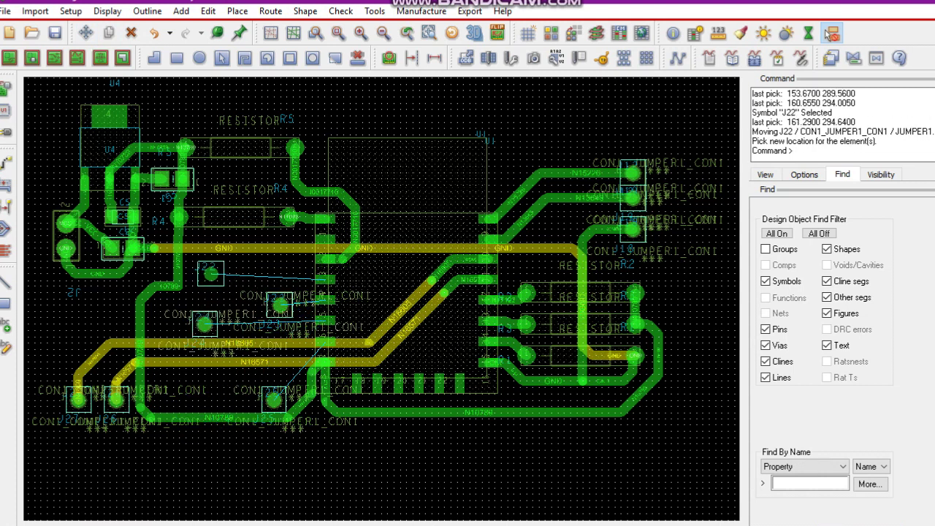
click(279, 304)
click(236, 299)
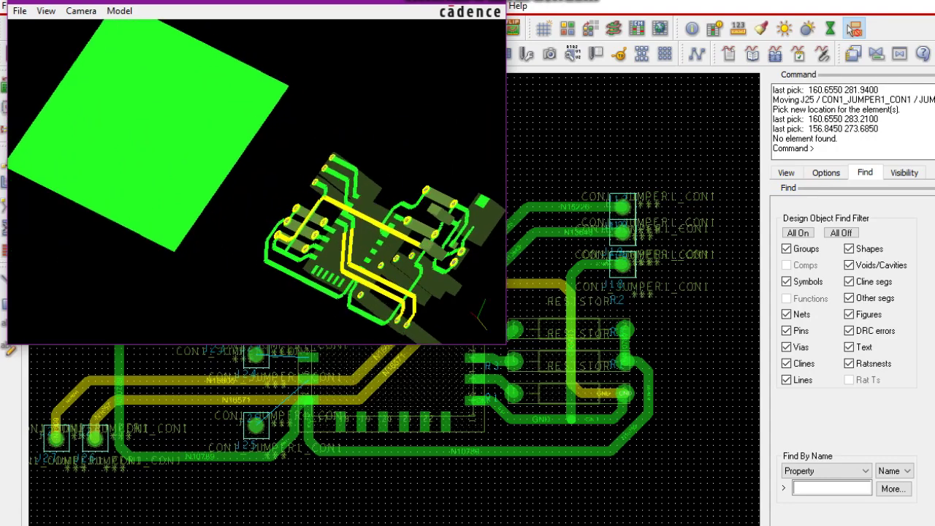
Drag the 3D preview window aside, then close it
click(482, 25)
drag(482, 26, 754, 55)
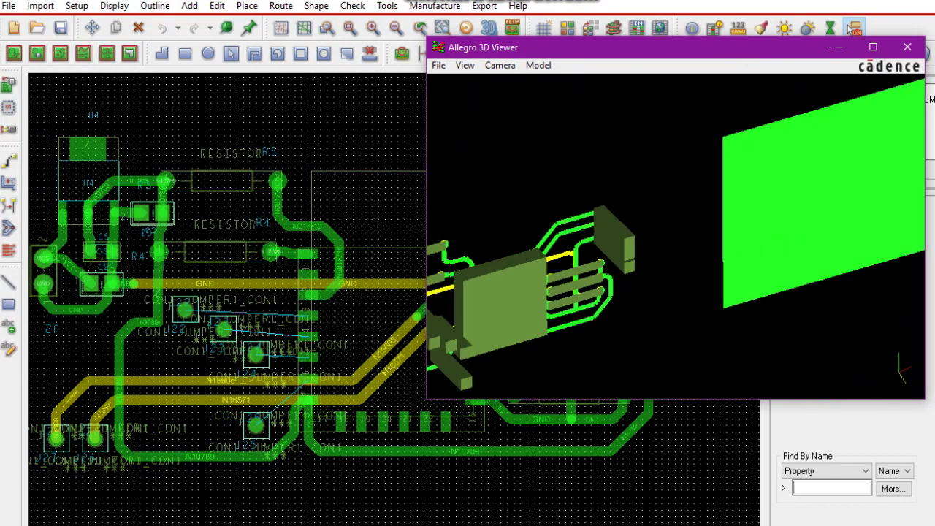
click(854, 27)
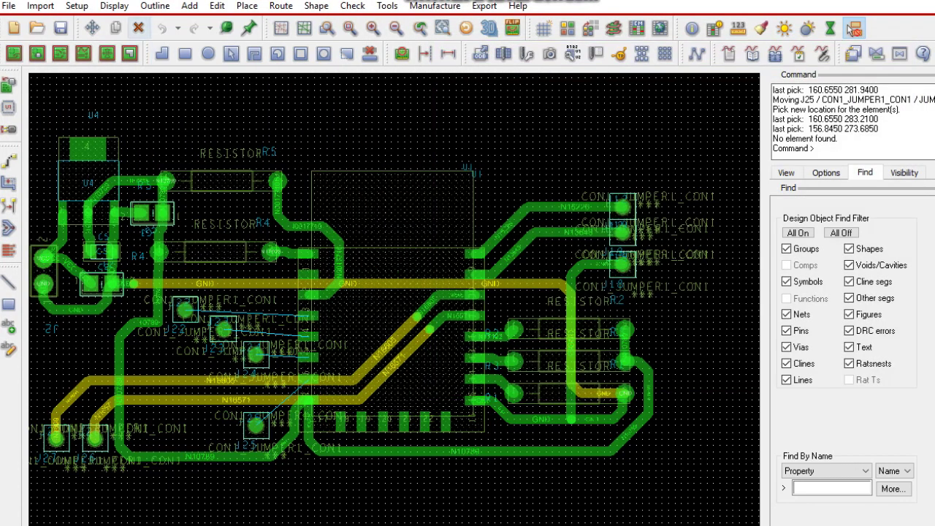
click(570, 278)
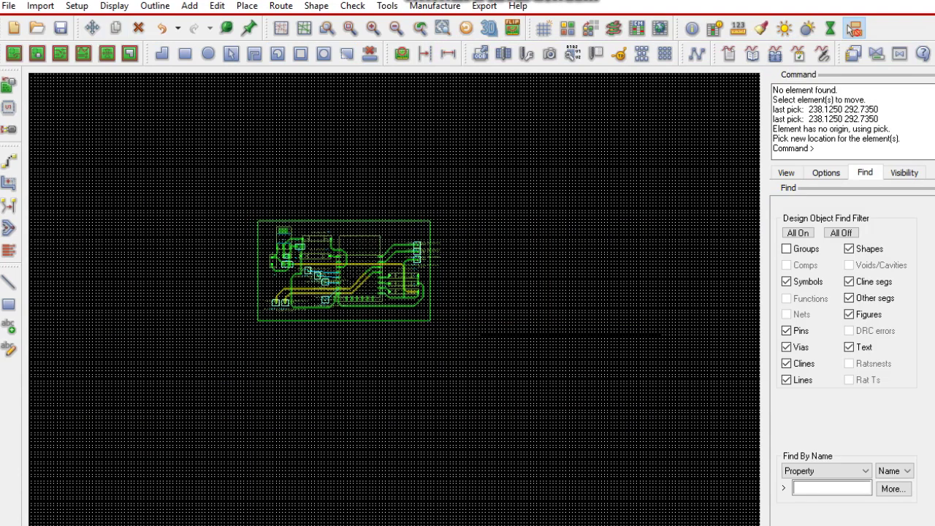
Place the top-layer copper pour over the whole board and view it in 3D
click(315, 273)
scroll(314, 274, up, 3)
scroll(314, 274, down, 2)
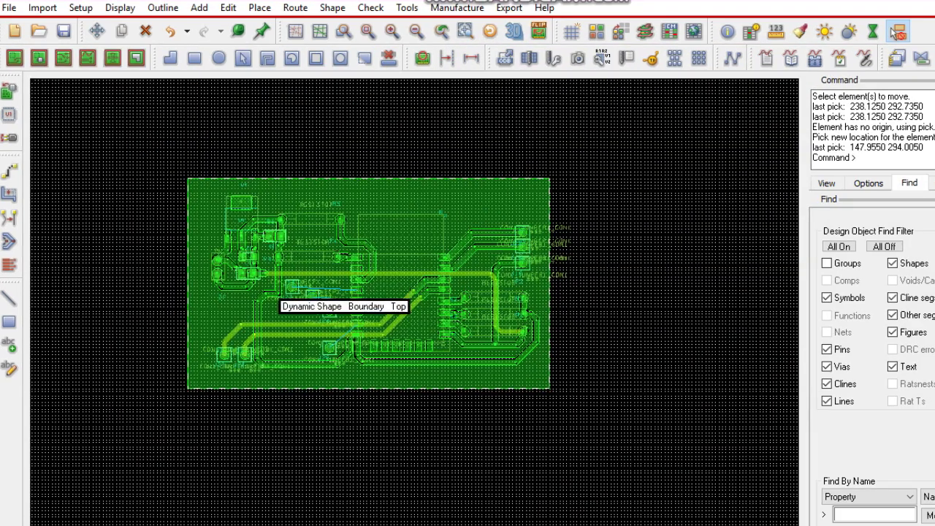
scroll(314, 274, up, 2)
click(514, 31)
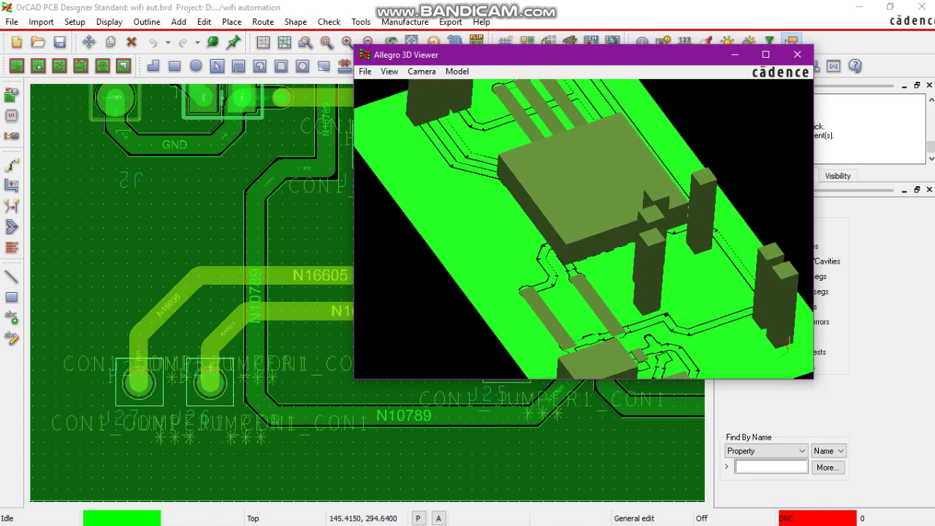
Close the Allegro 3D Viewer and save the wifi aut board design
click(797, 54)
key(ctrl+s)
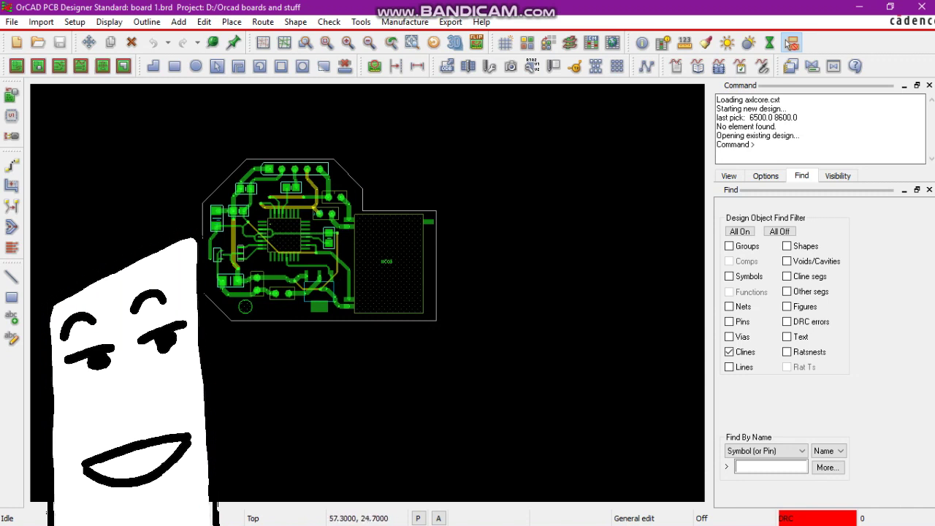
Zoom in and out around the board layout to inspect it
scroll(418, 214, up, 3)
scroll(359, 217, down, 3)
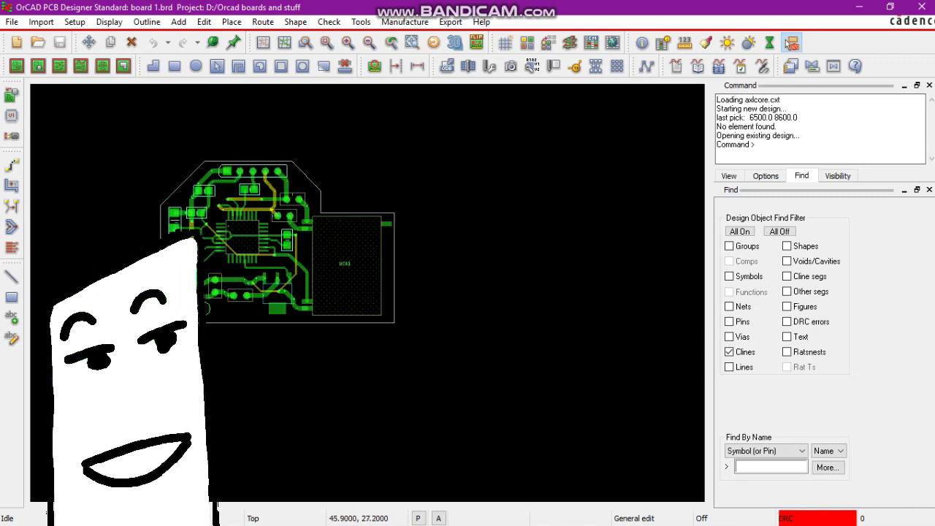
scroll(176, 170, up, 2)
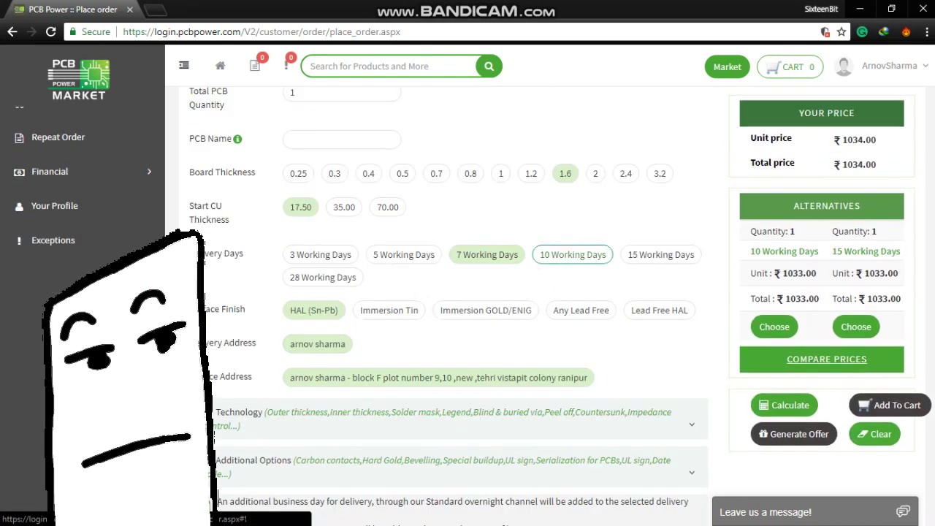
Attach the gerber archive in the order form's Upload Gerber Data box
scroll(217, 501, down, 1)
scroll(217, 501, down, 1)
scroll(217, 501, down, 2)
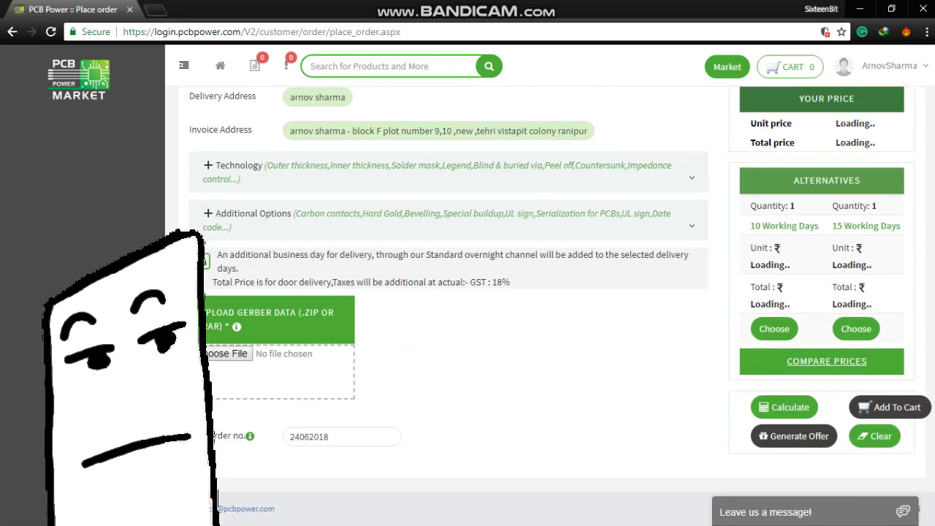
click(228, 353)
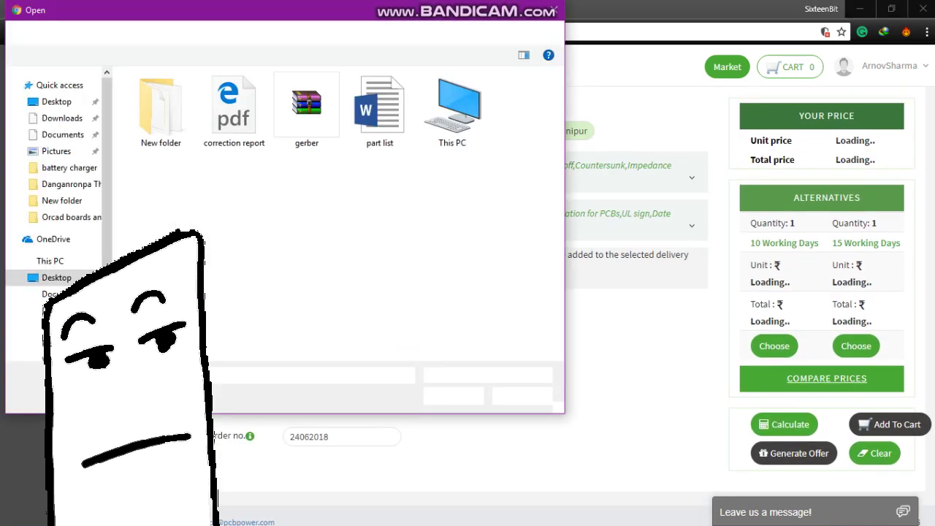
click(306, 110)
click(446, 395)
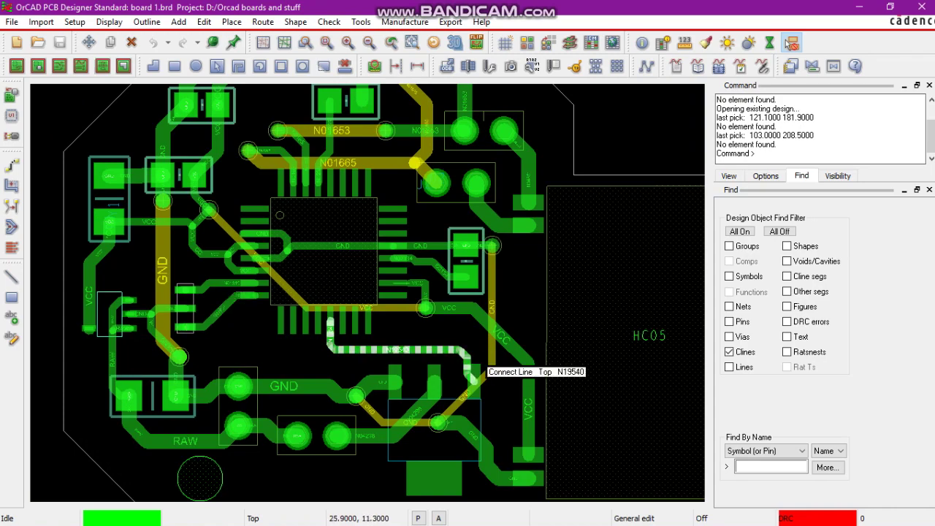
In the Artwork film settings, tick the TOP_SILKSCREEN and TOP films
scroll(420, 435, down, 3)
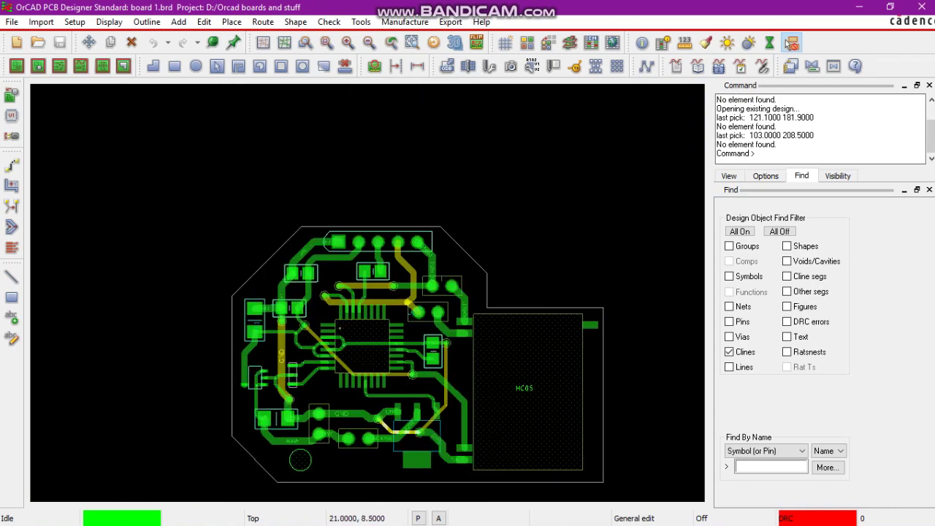
scroll(424, 403, down, 1)
scroll(425, 427, up, 1)
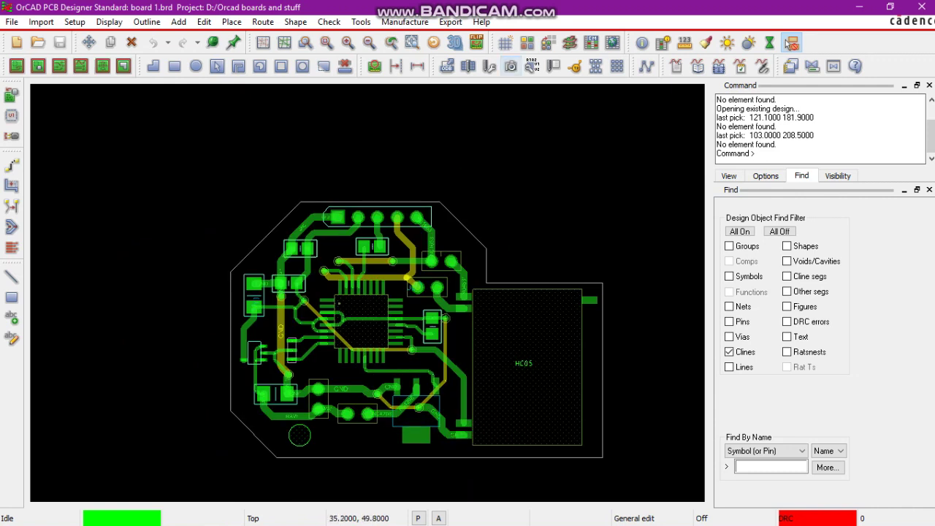
click(789, 43)
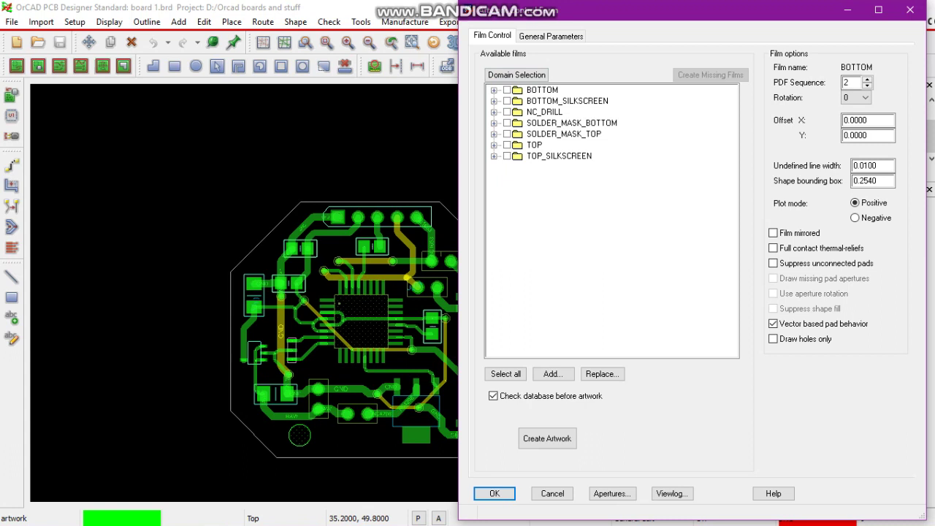
key(space)
key(Up)
key(space)
Tick the solder mask and NC_DRILL films and confirm the artwork settings
key(Up)
key(space)
key(Up)
key(space)
key(Up)
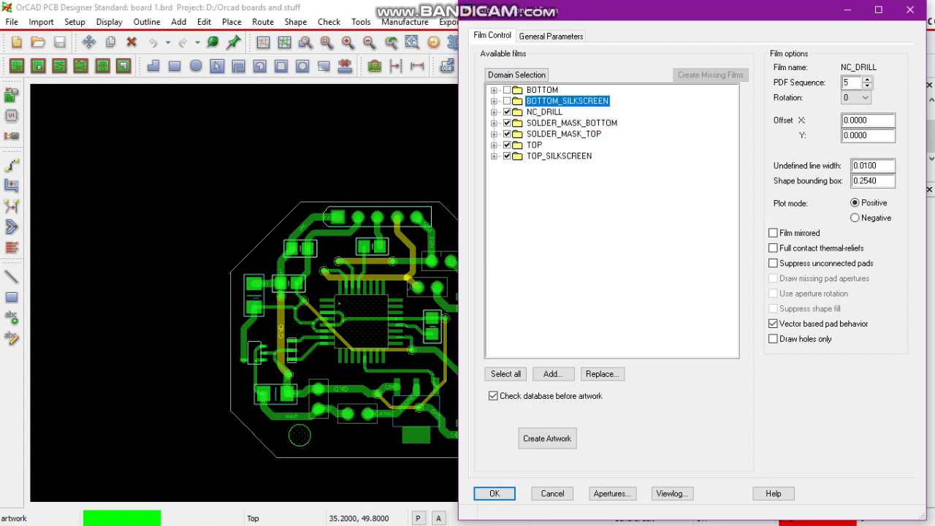
key(Up)
key(space)
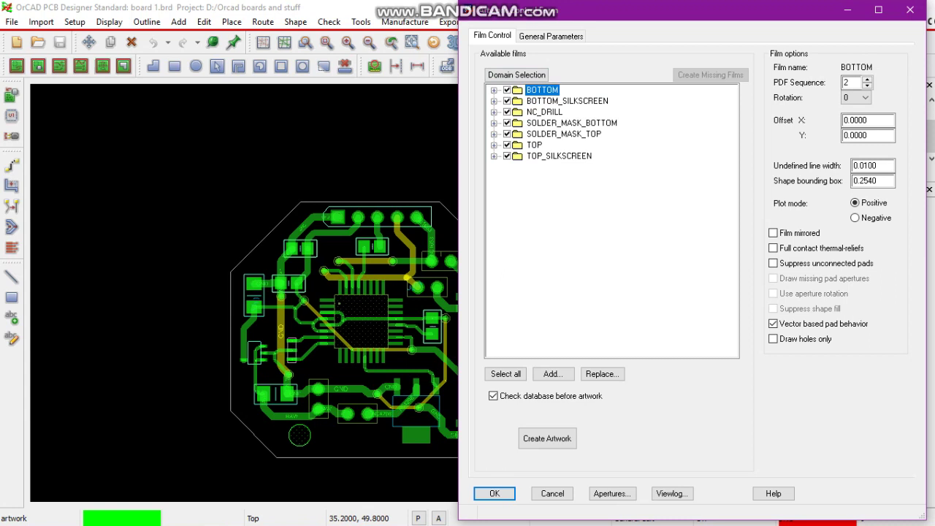
key(Return)
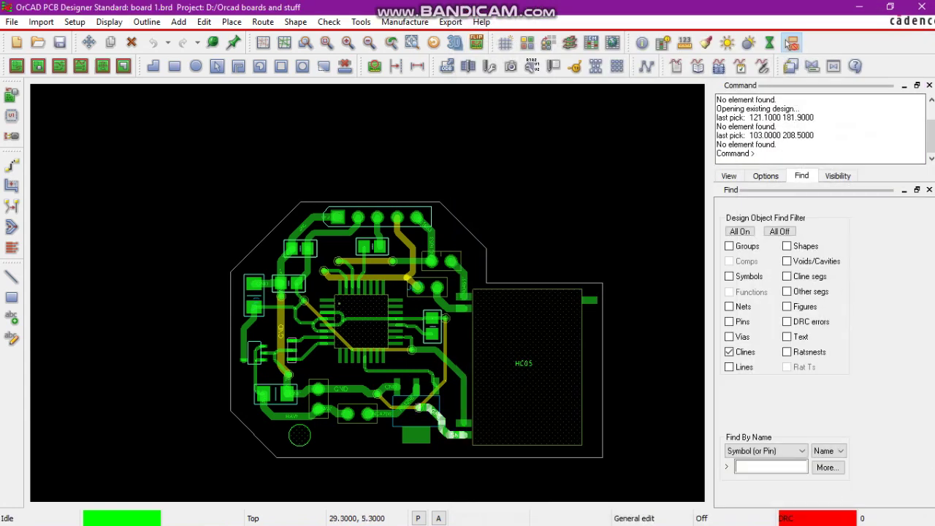